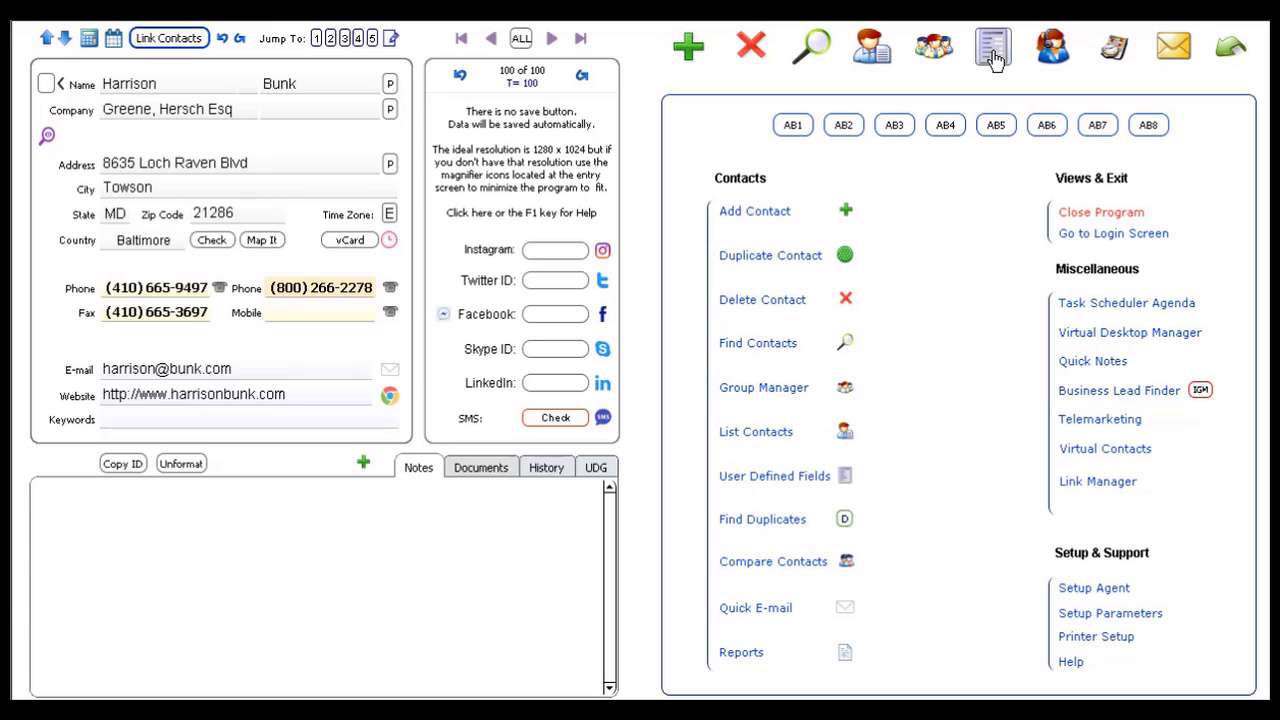
# Show the user defined fields and add a new contact classified as Active Client
pyautogui.click(779, 480)
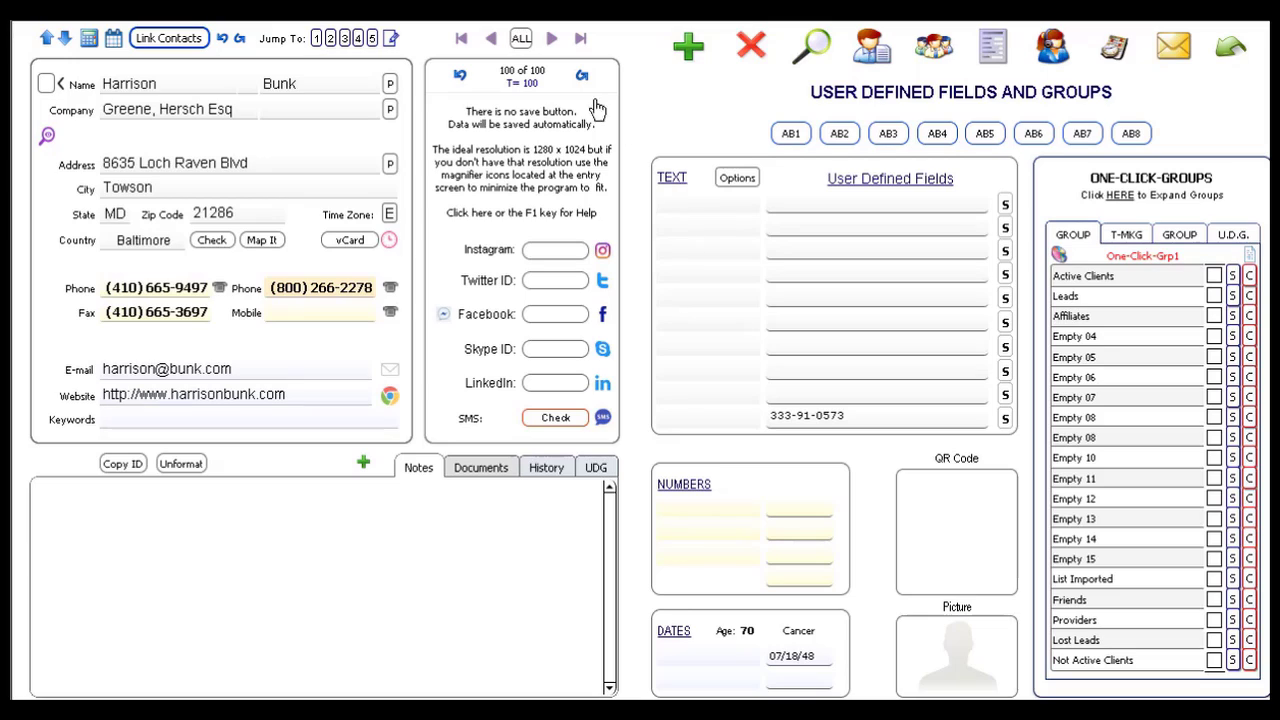
pyautogui.click(686, 46)
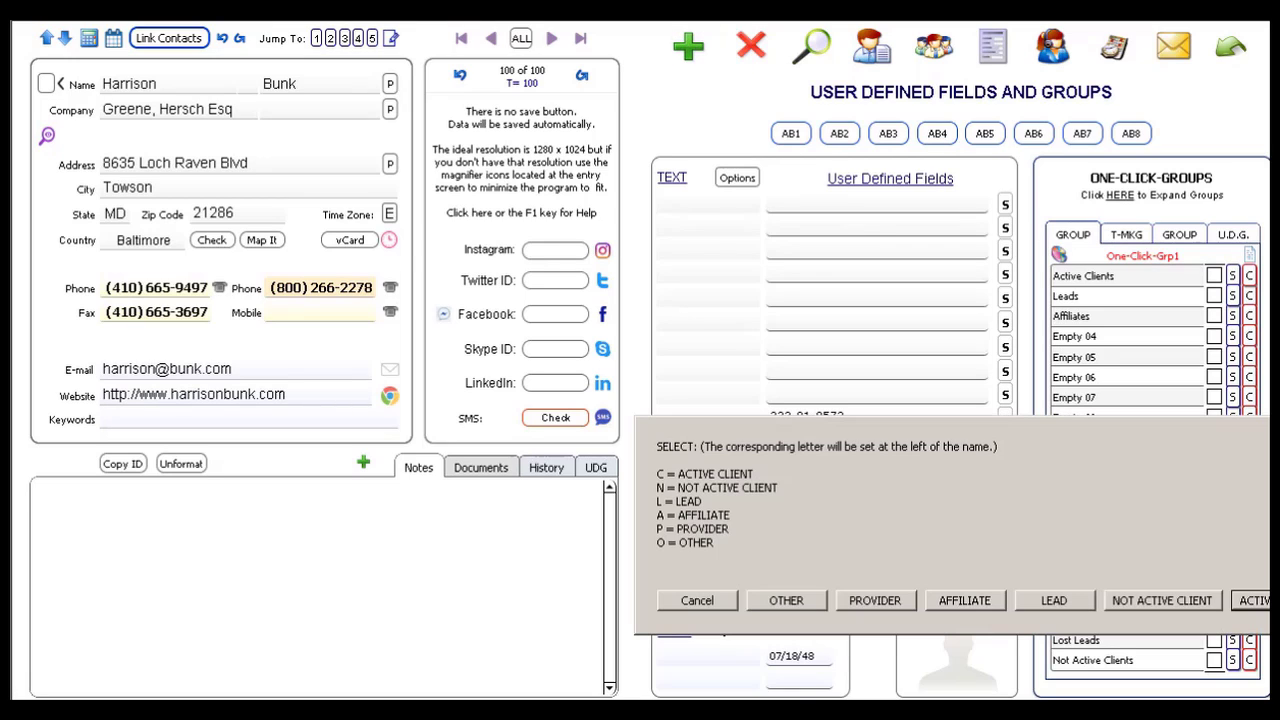
pyautogui.click(1252, 600)
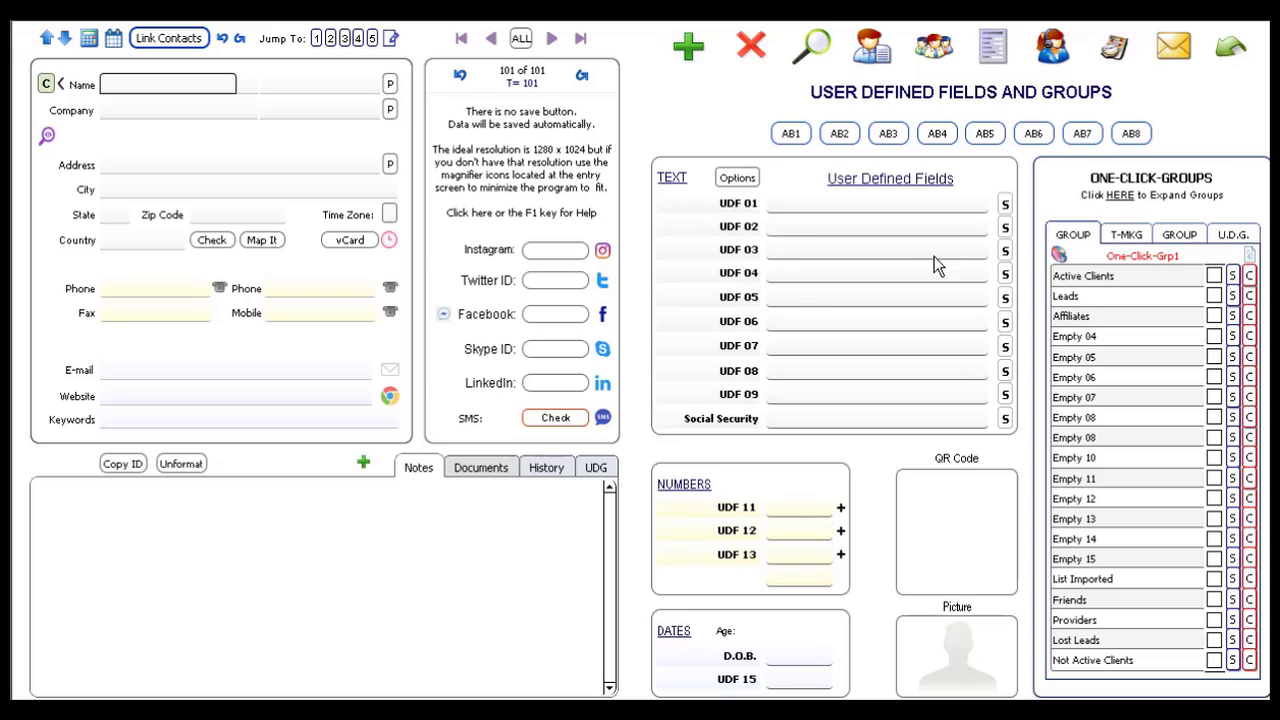
# In the setup parameters, rename the default label of text field UDF 01 to "What client likes" and return to the contacts
pyautogui.click(1227, 55)
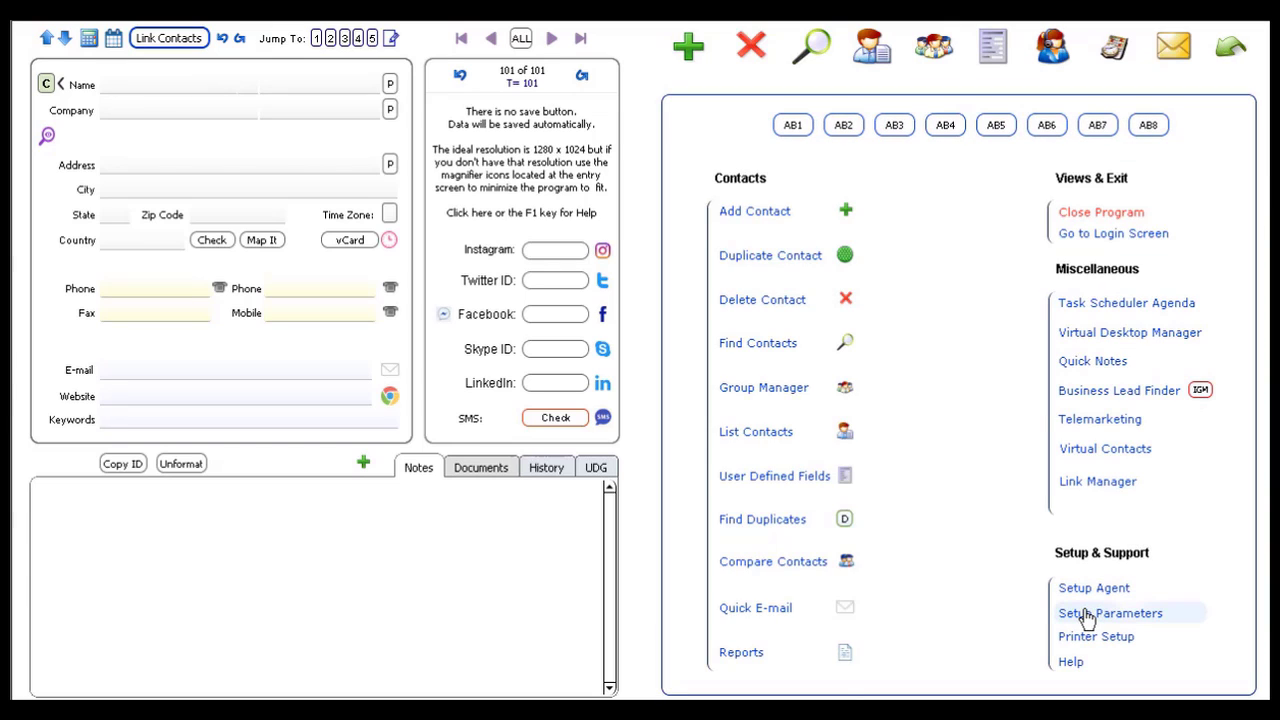
pyautogui.click(1087, 614)
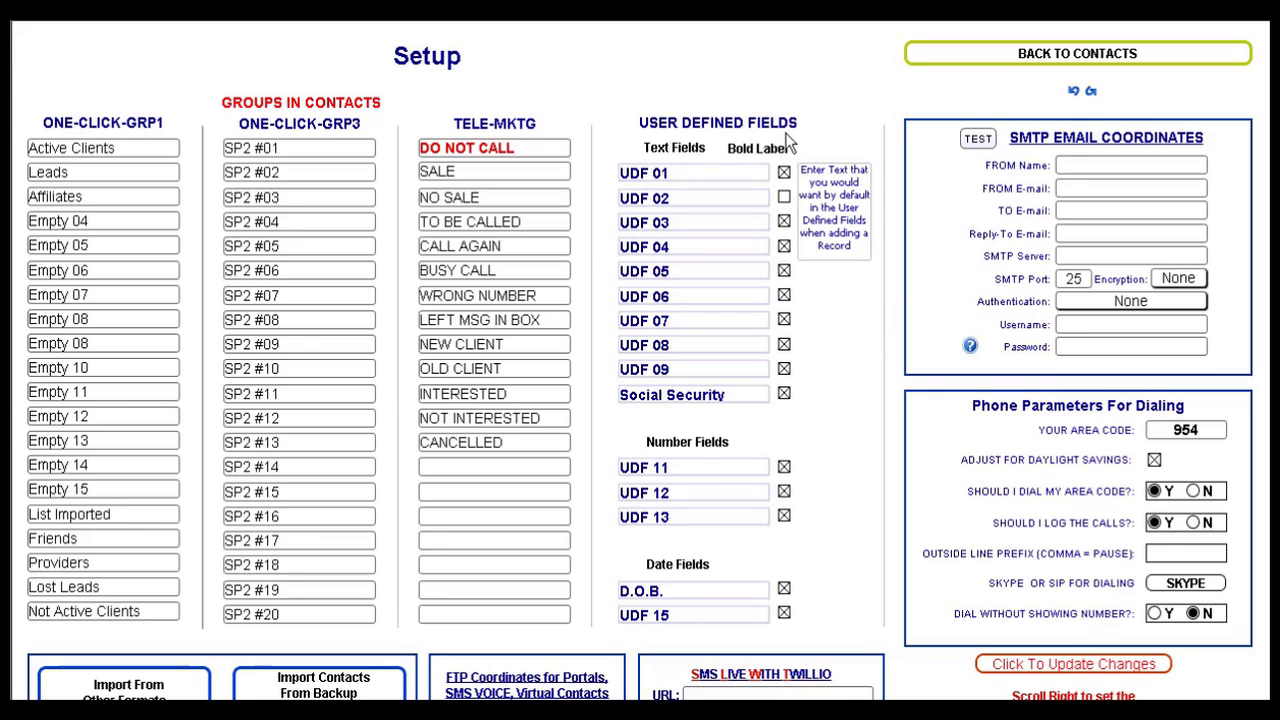
pyautogui.click(675, 176)
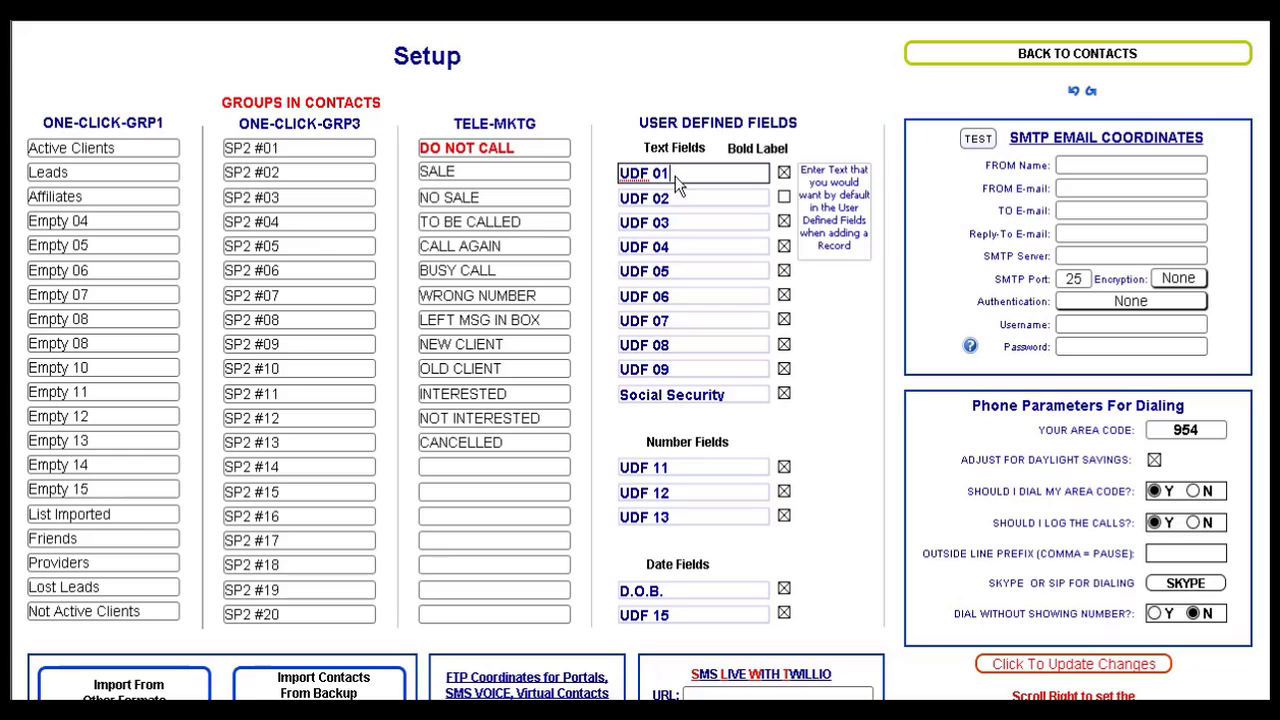
pyautogui.tripleClick(675, 176)
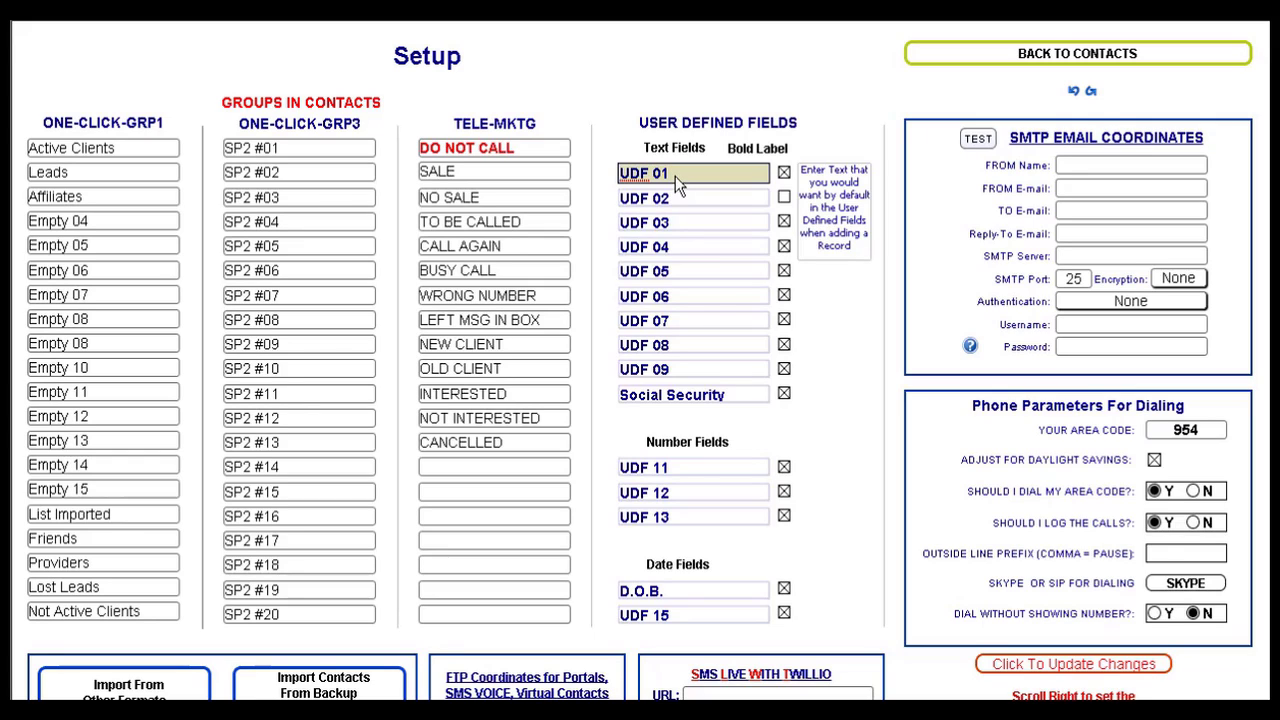
pyautogui.write('What ')
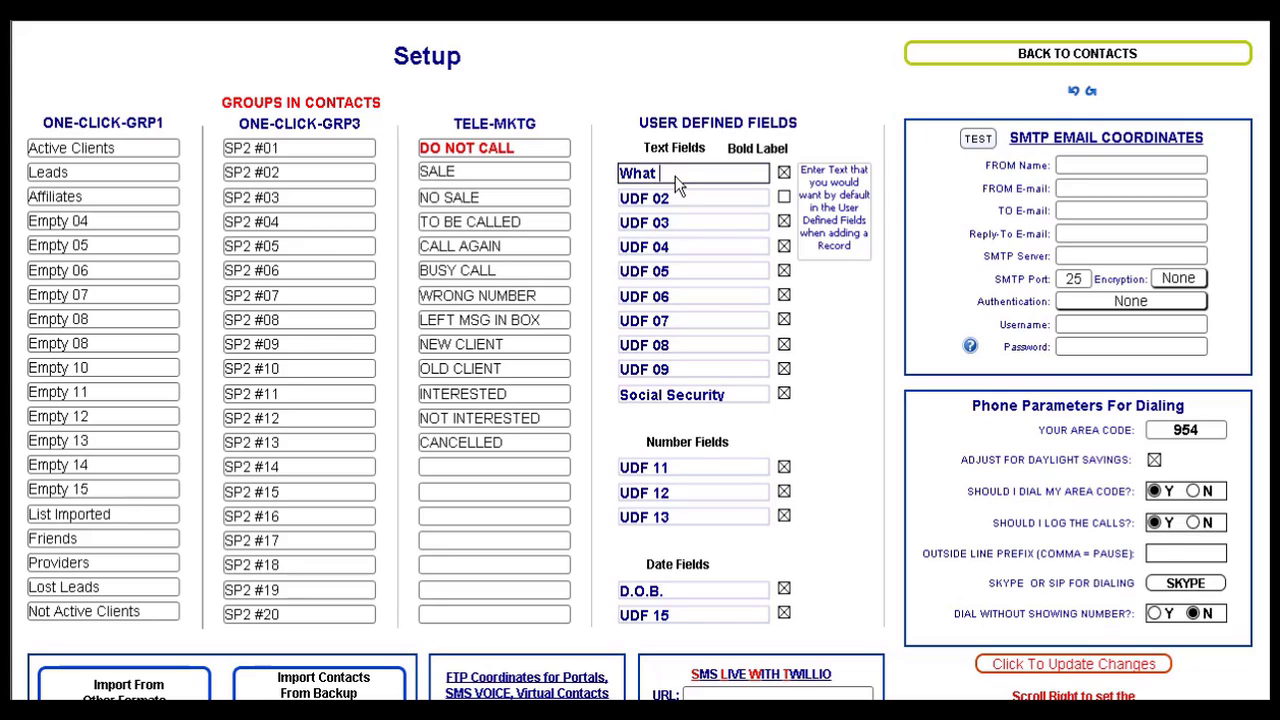
pyautogui.write('client likes')
pyautogui.click(1036, 62)
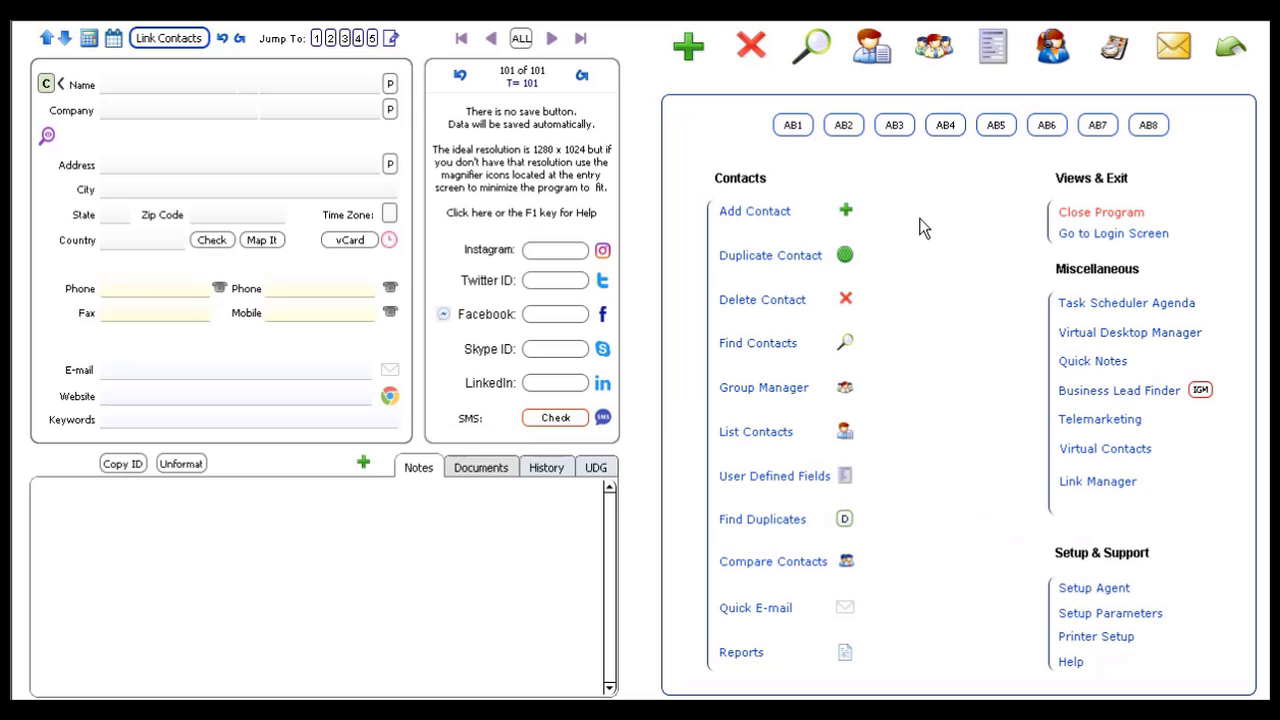
# Show the user defined fields again and add another Active Client contact that uses the new default label
pyautogui.click(765, 479)
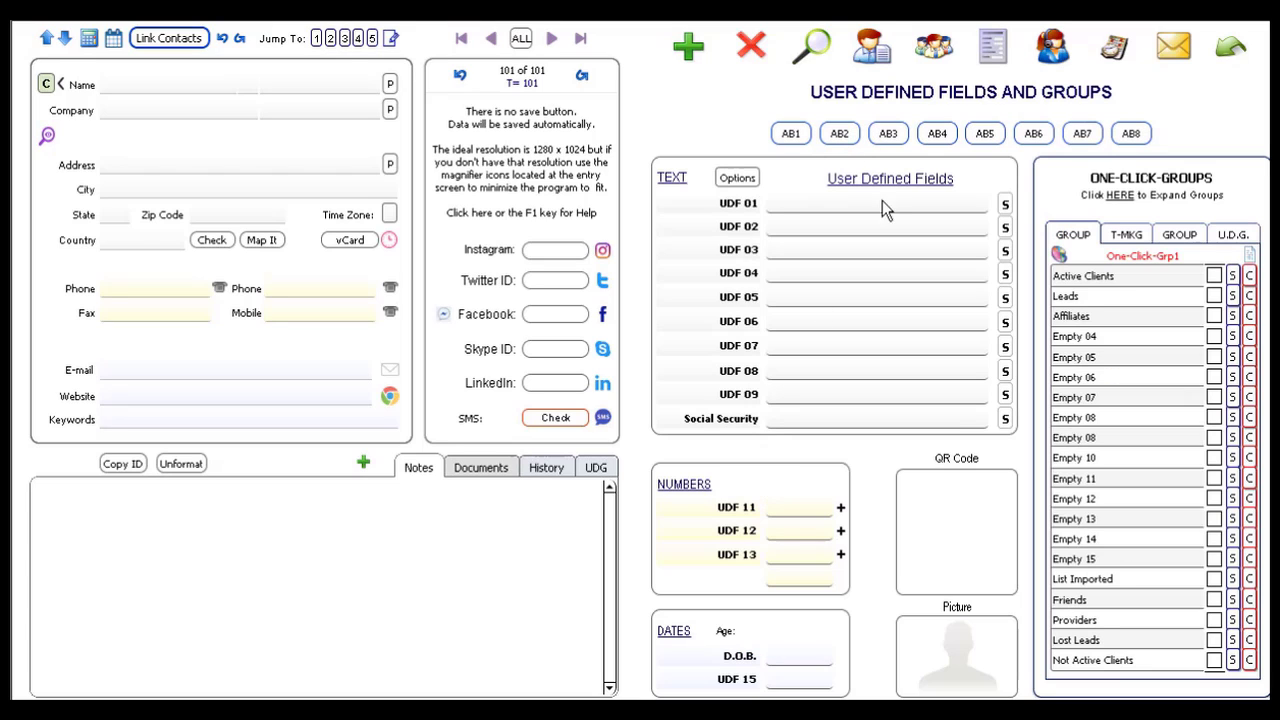
pyautogui.moveTo(743, 207)
pyautogui.click(687, 55)
pyautogui.press('Return')
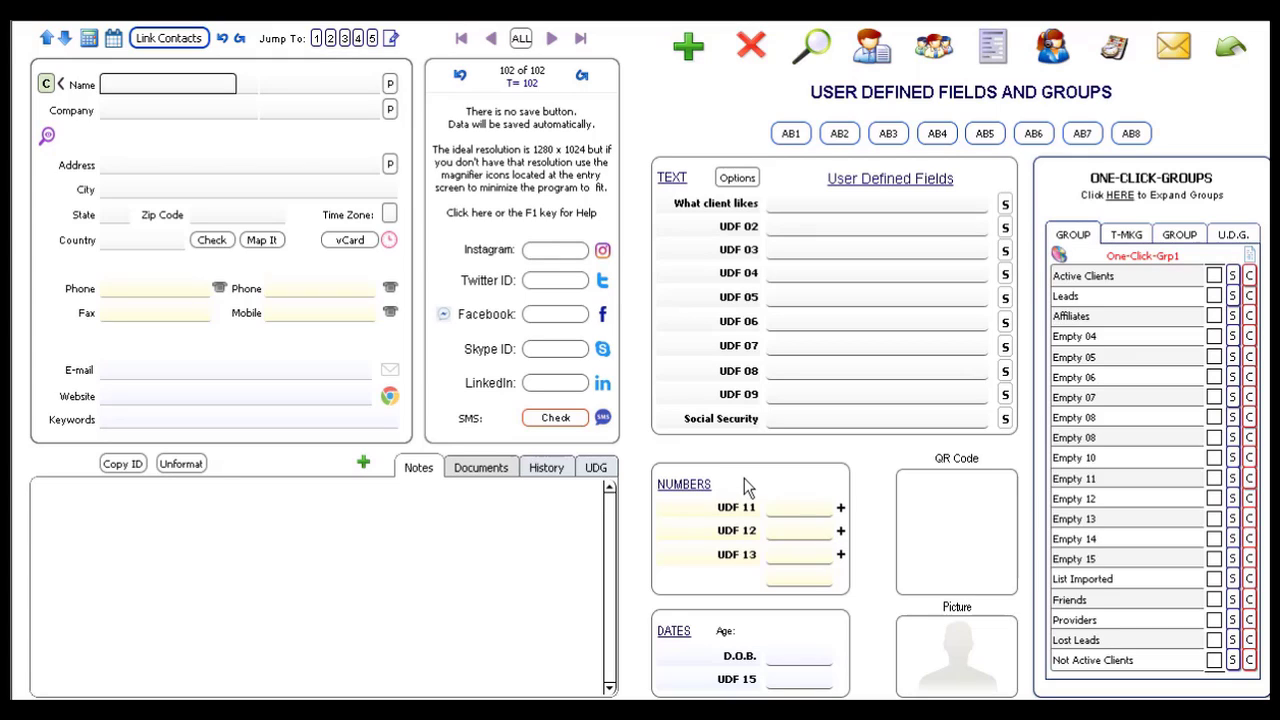
# Rename the UDF 02 label to "Second thing he likes" directly on this contact's record
pyautogui.click(731, 231)
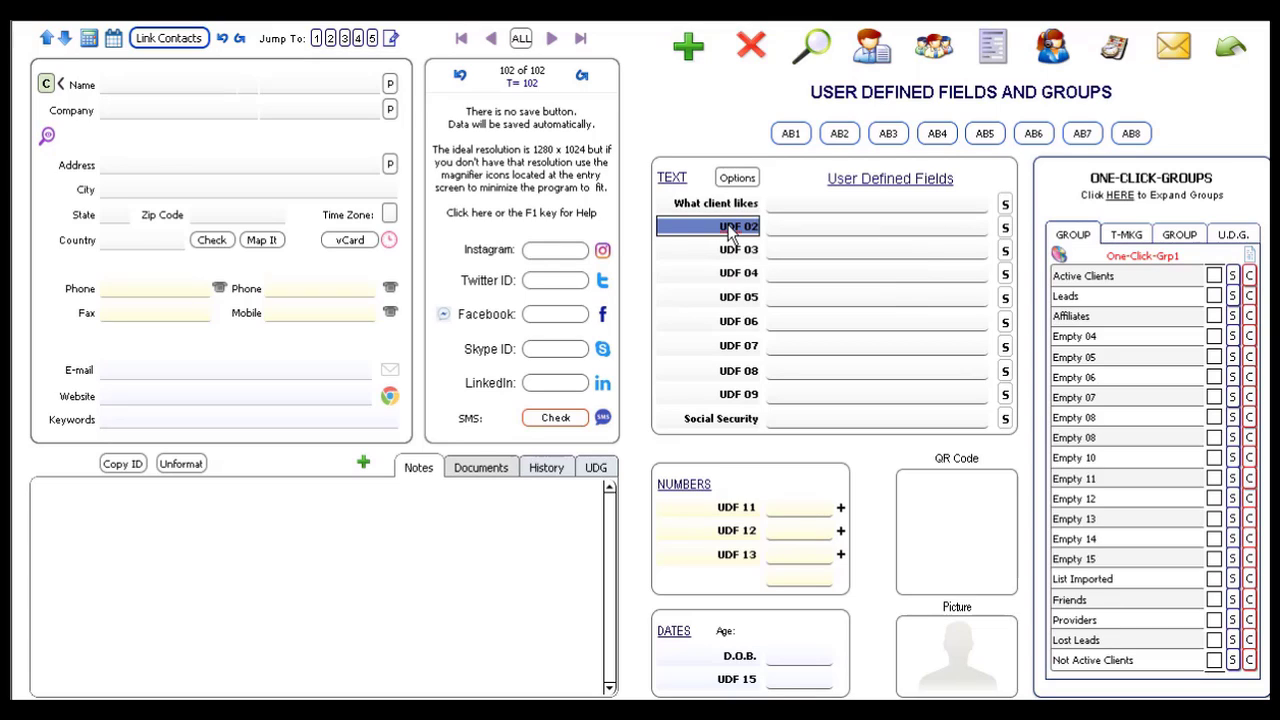
pyautogui.write('Seond')
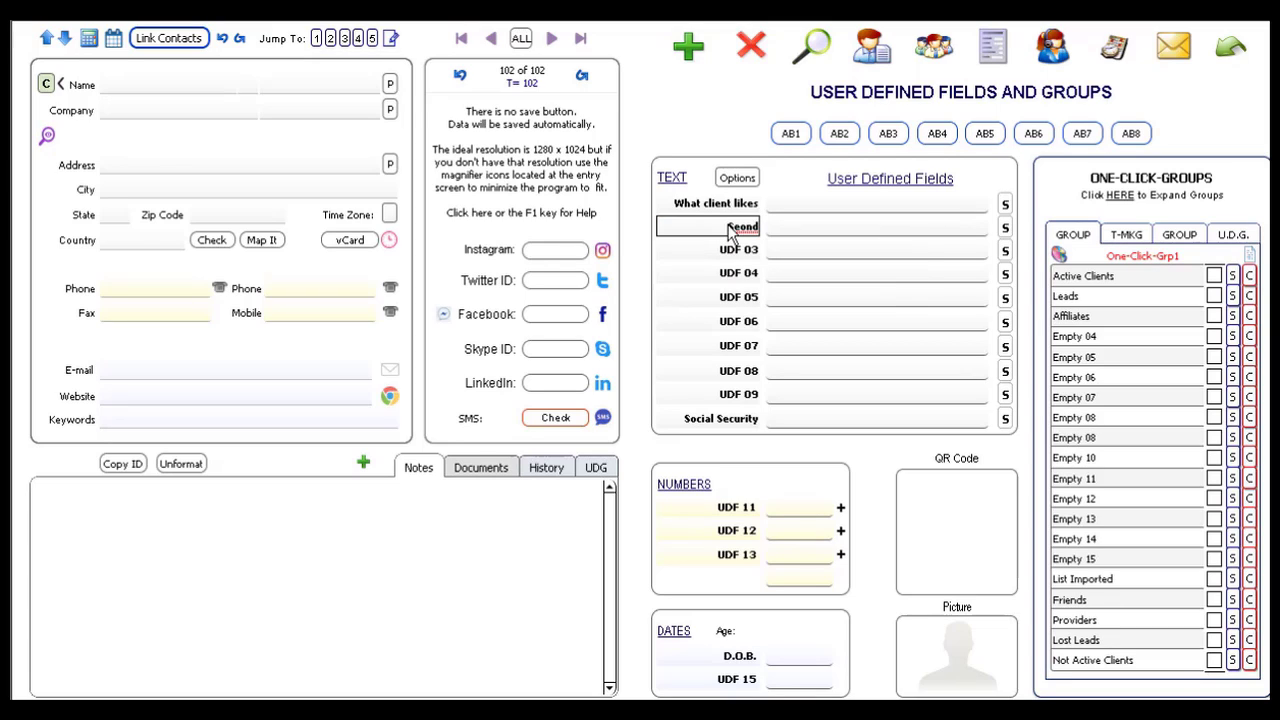
pyautogui.press('BackSpace')
pyautogui.press('BackSpace')
pyautogui.press('BackSpace')
pyautogui.press('BackSpace')
pyautogui.write('econd thing')
pyautogui.write(' he l')
pyautogui.write('ine')
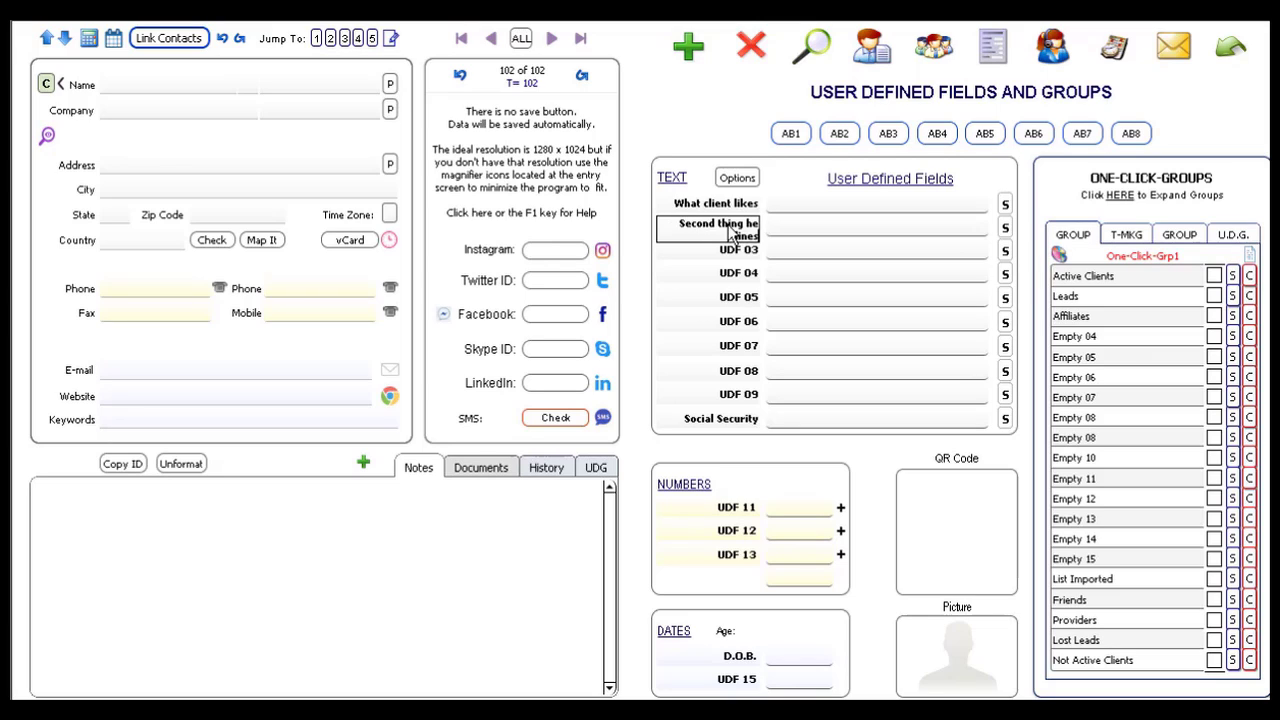
pyautogui.write('s')
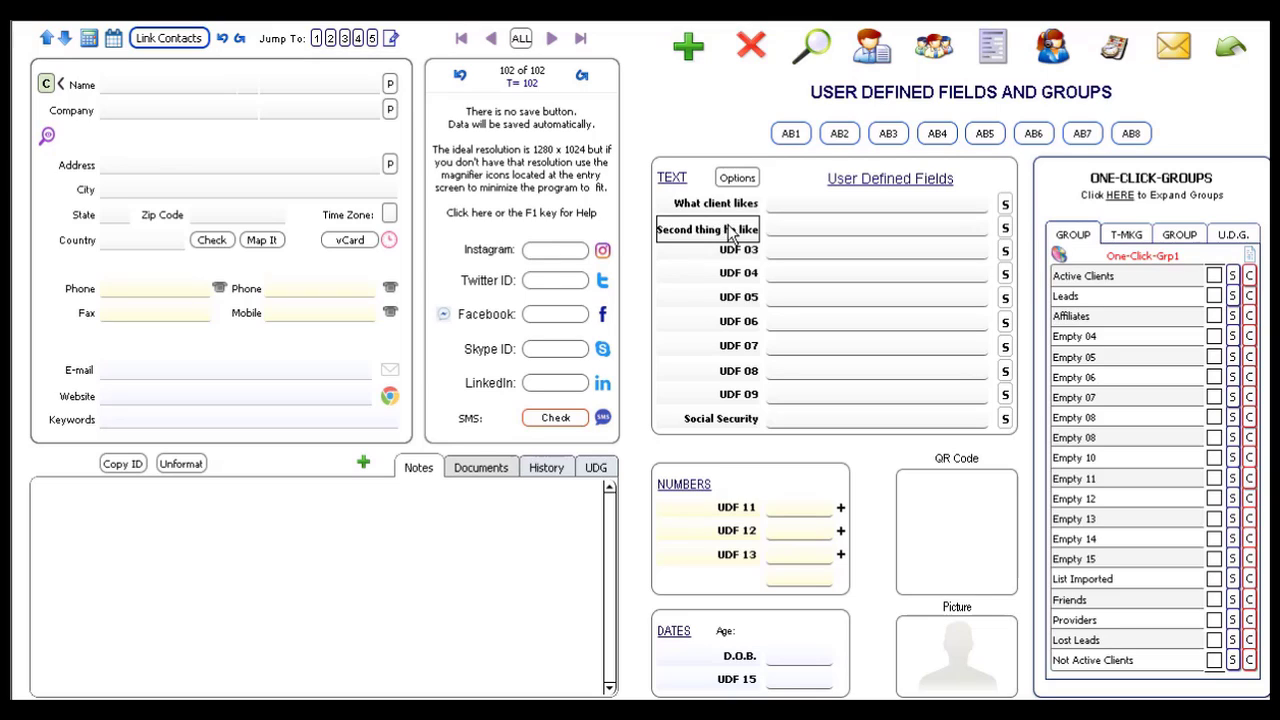
pyautogui.press('Return')
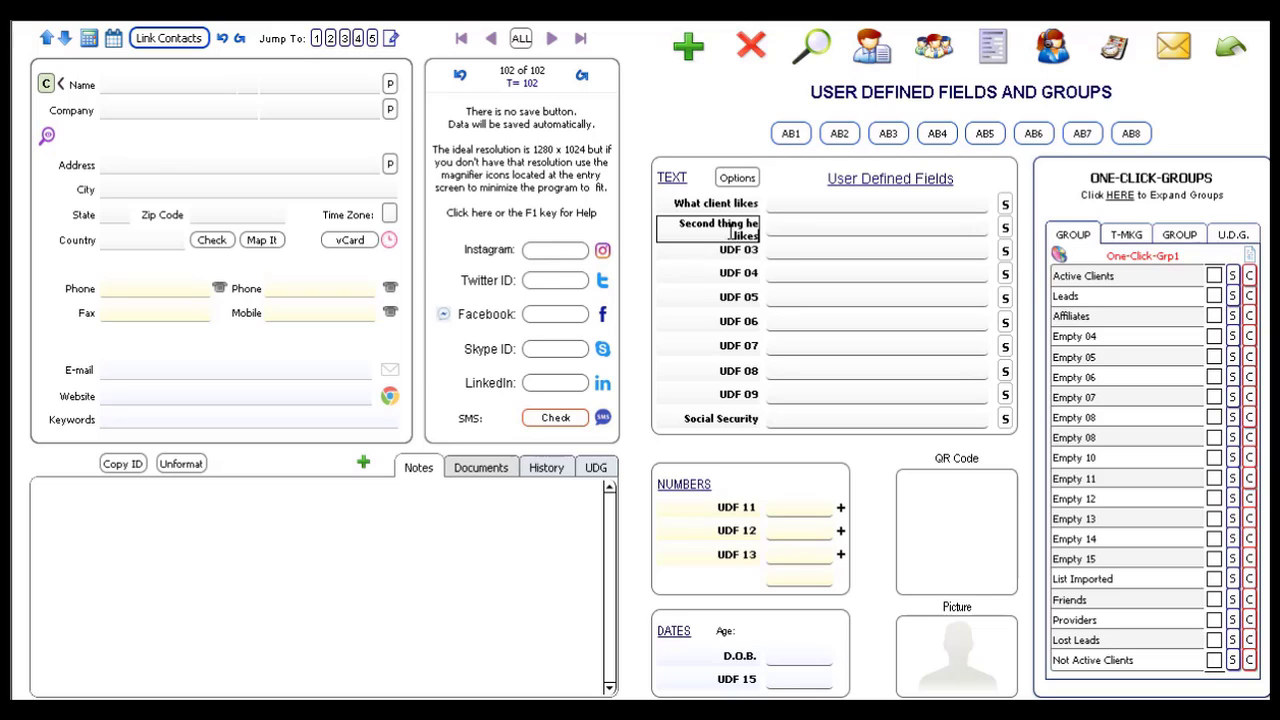
# Compare the user defined labels of the preceding contact with those of the newest contact
pyautogui.click(492, 40)
pyautogui.click(492, 40)
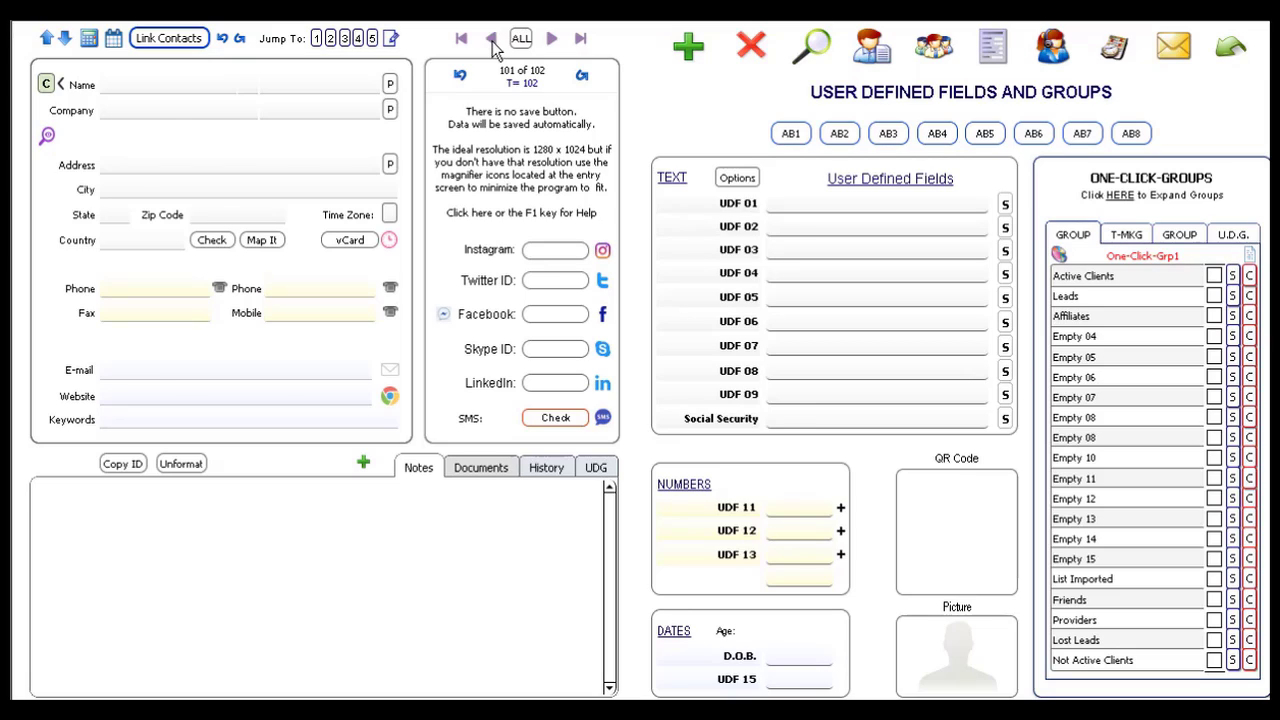
pyautogui.click(551, 38)
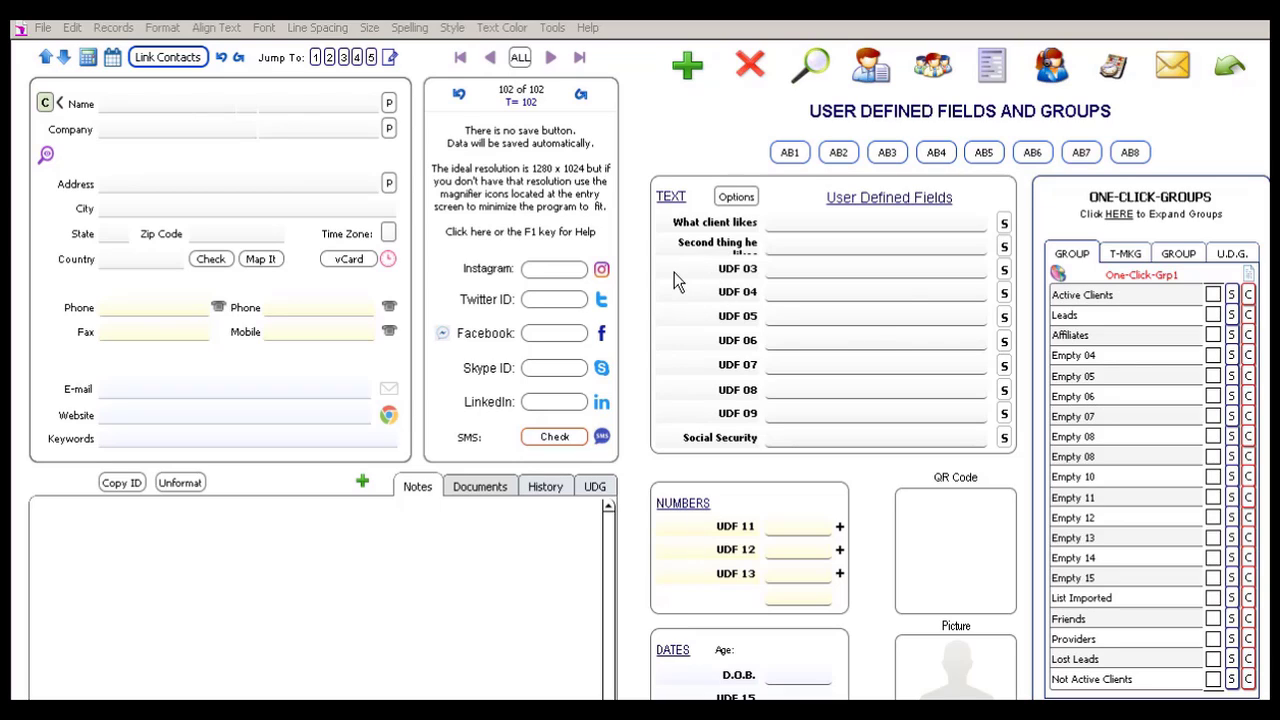
# Run a quick find for contacts matching "a" and return from the list to the user defined fields view
pyautogui.moveTo(728, 276)
pyautogui.click(815, 65)
pyautogui.write('a')
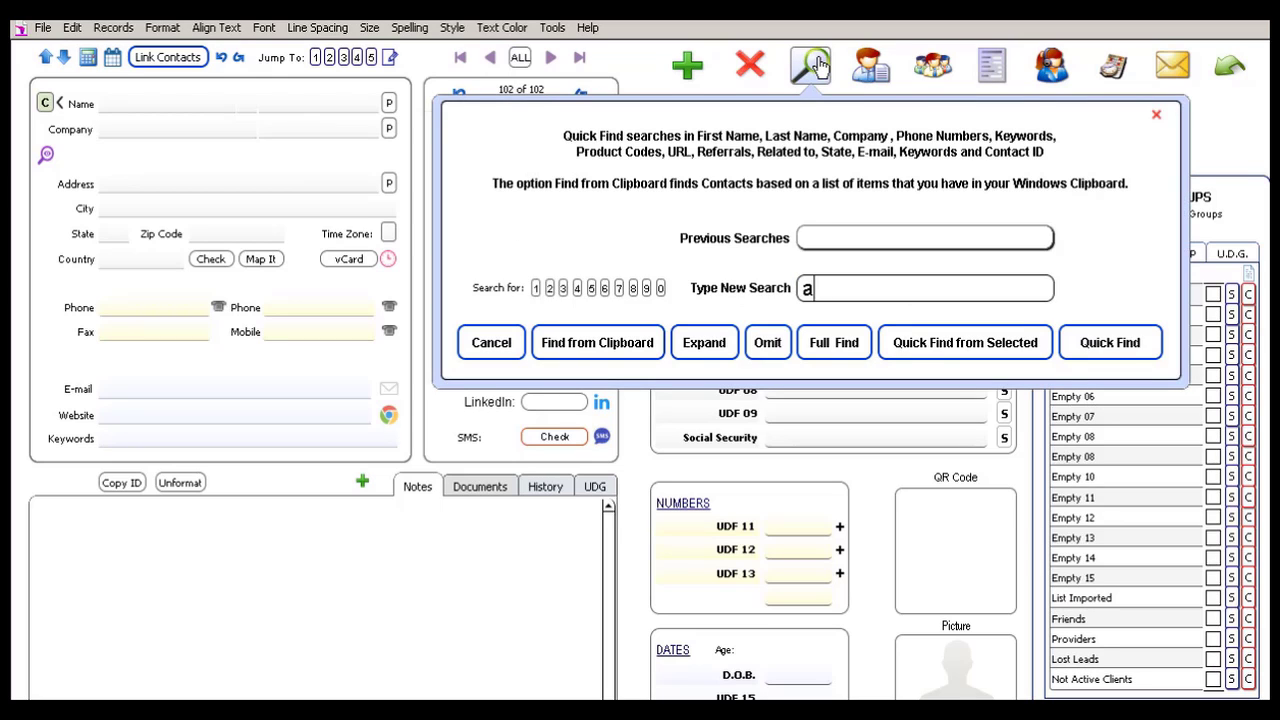
pyautogui.press('Return')
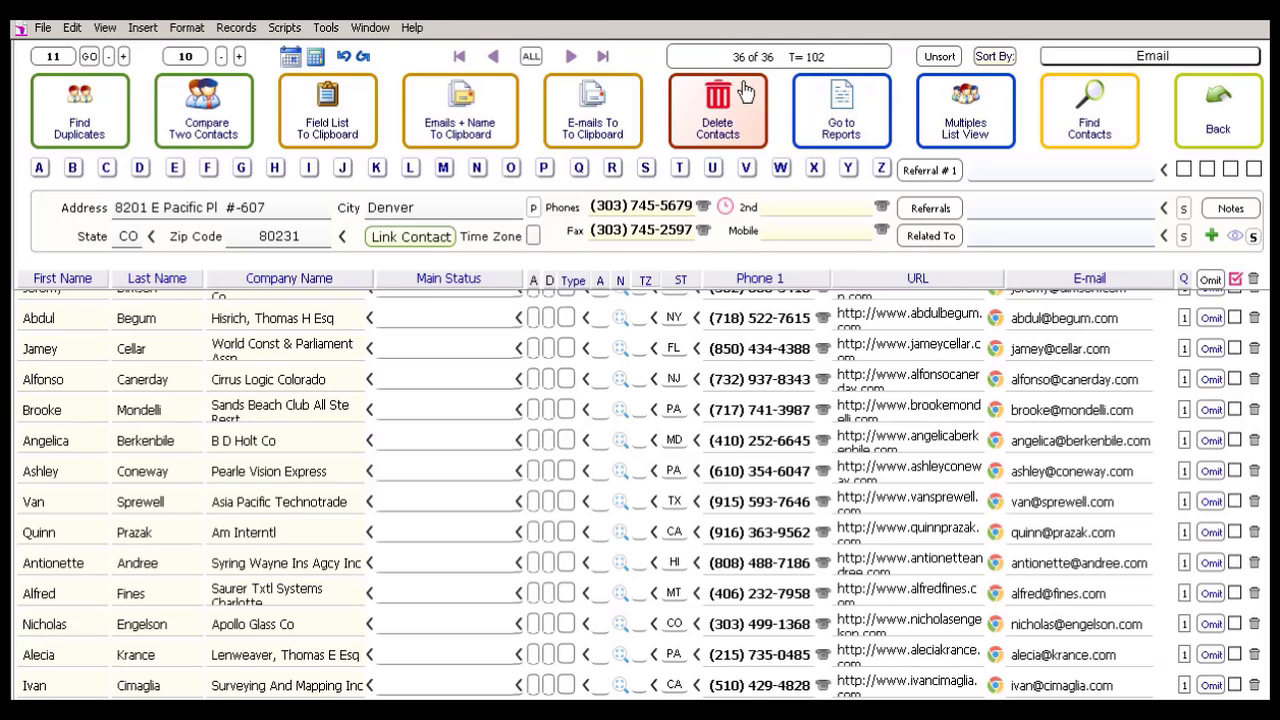
pyautogui.click(1245, 130)
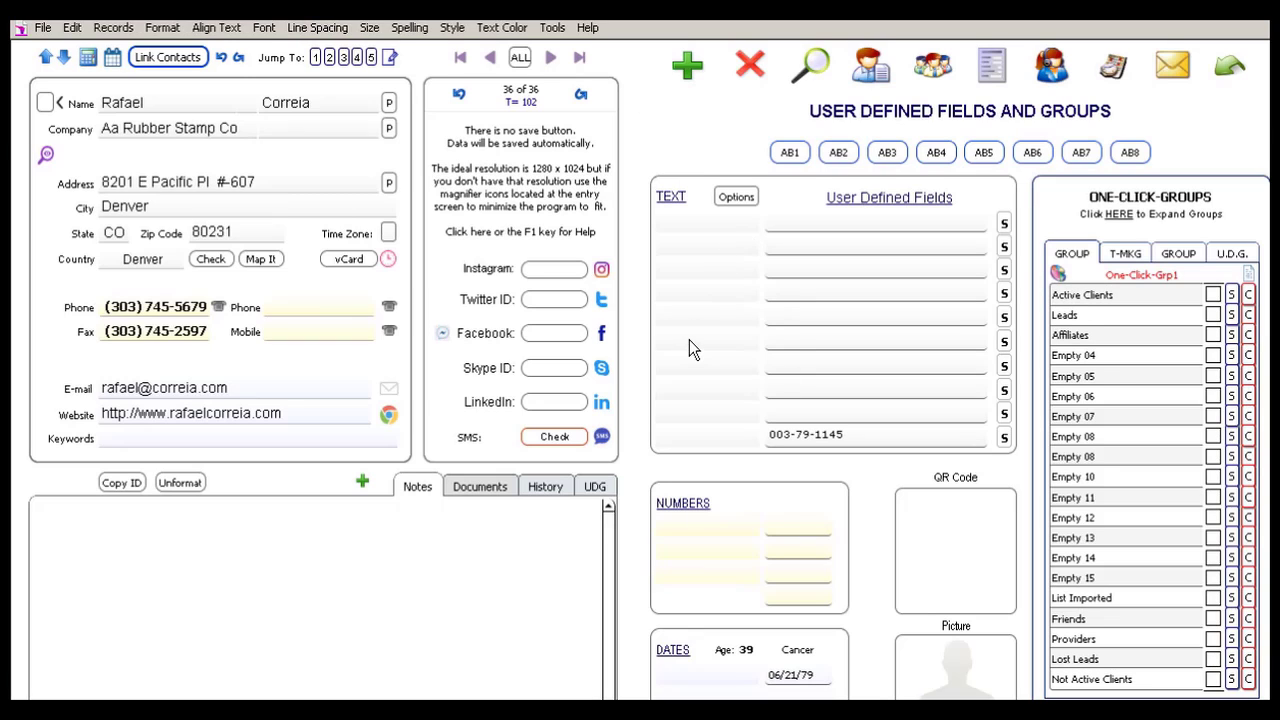
# Enter "Option 1" as the label of the first text user defined field on the current contact
pyautogui.click(691, 221)
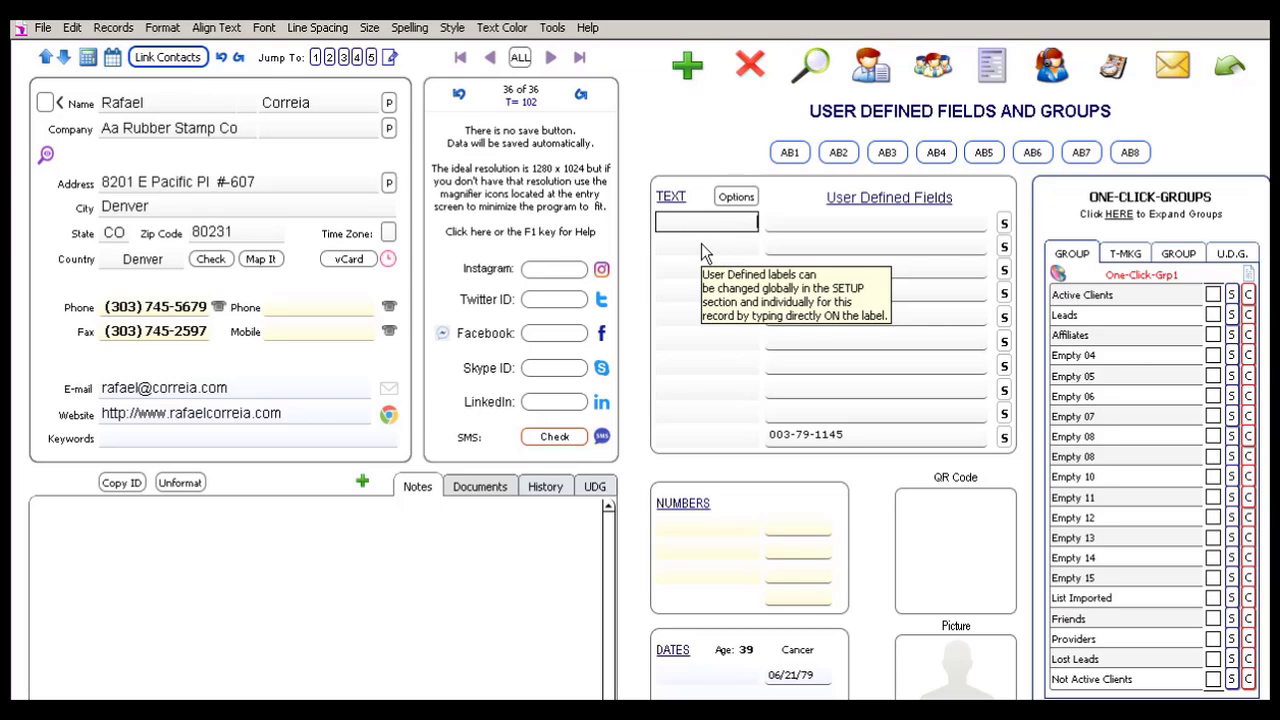
pyautogui.write('Option')
pyautogui.write('1')
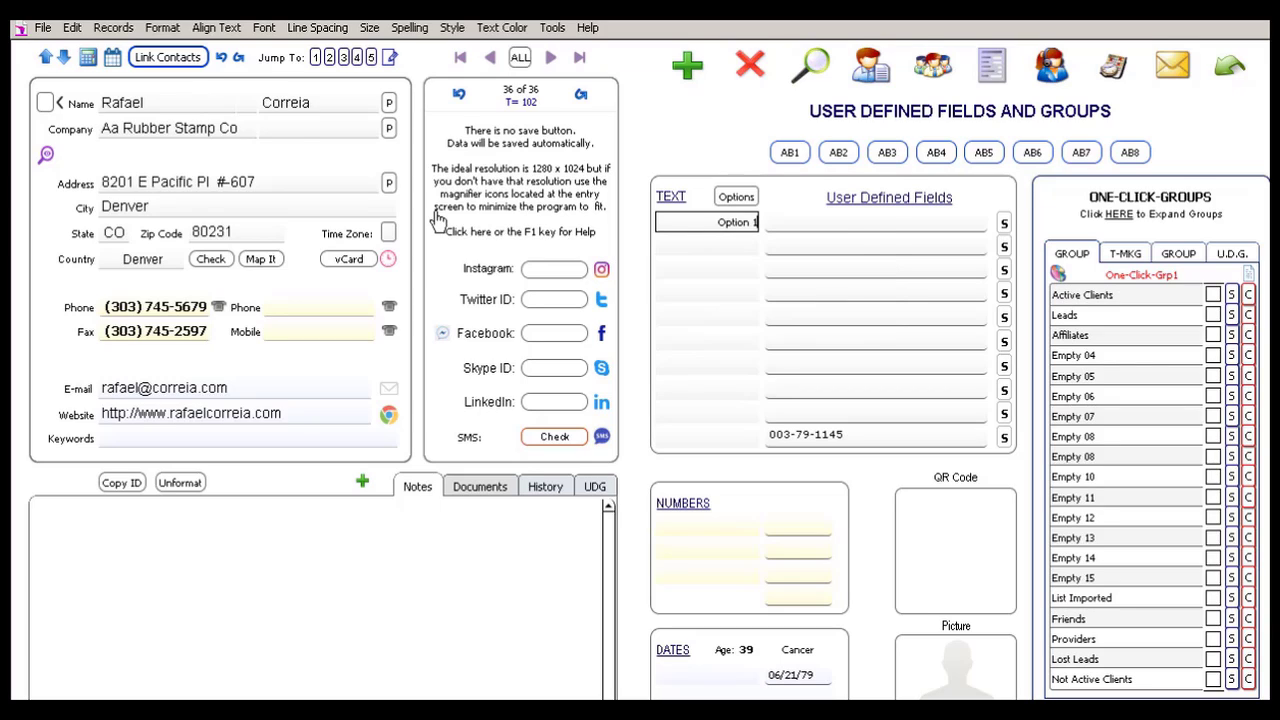
# Replace the first text label with "Option 1" in all records of the current found set
pyautogui.click(122, 30)
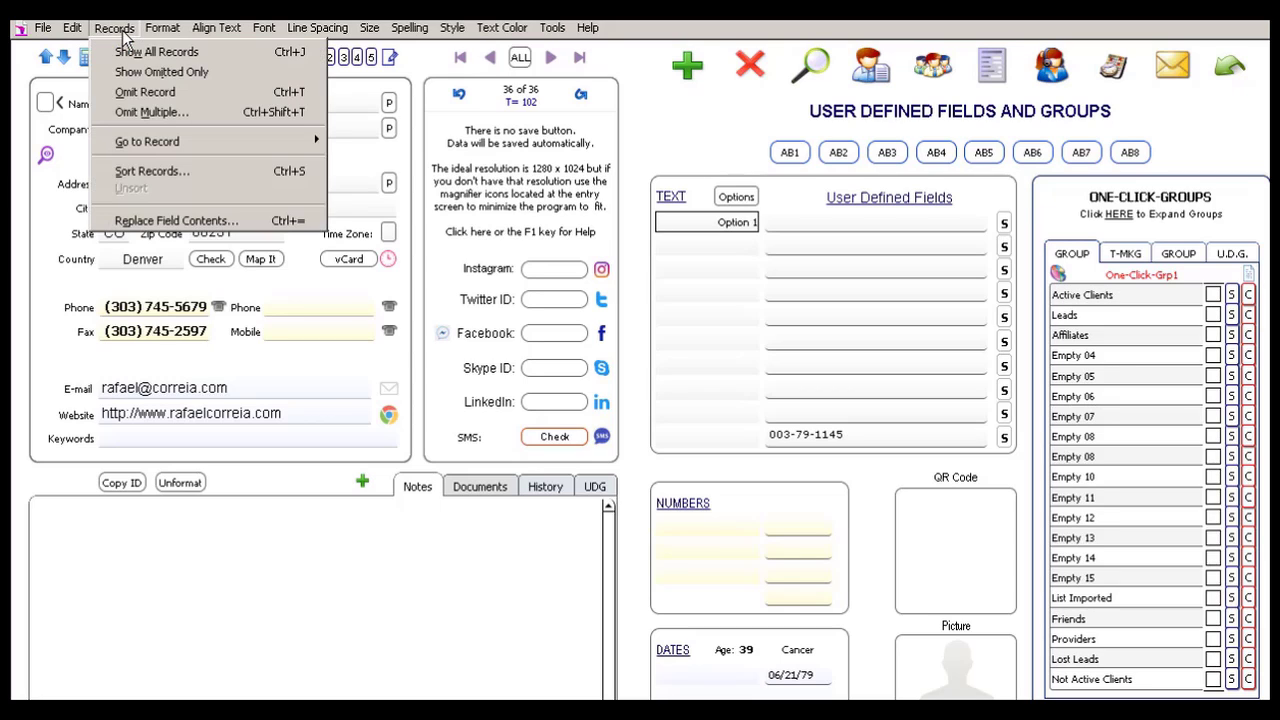
pyautogui.click(190, 218)
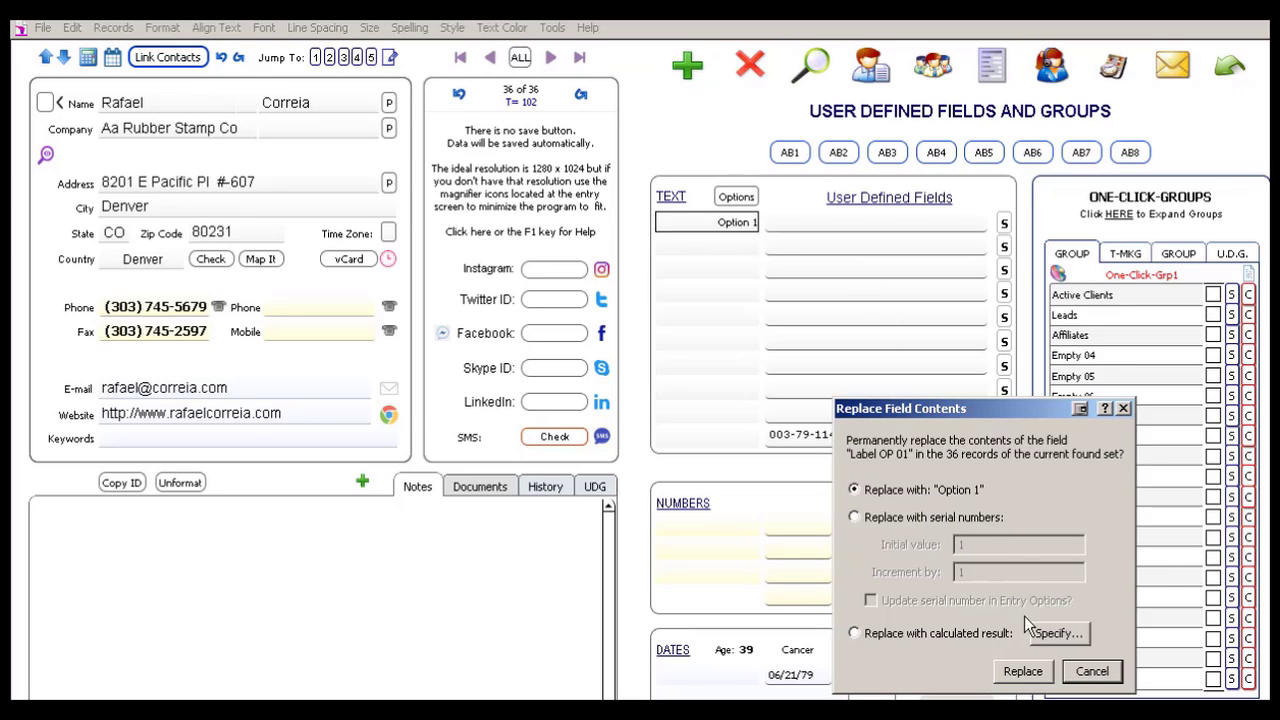
pyautogui.click(1021, 671)
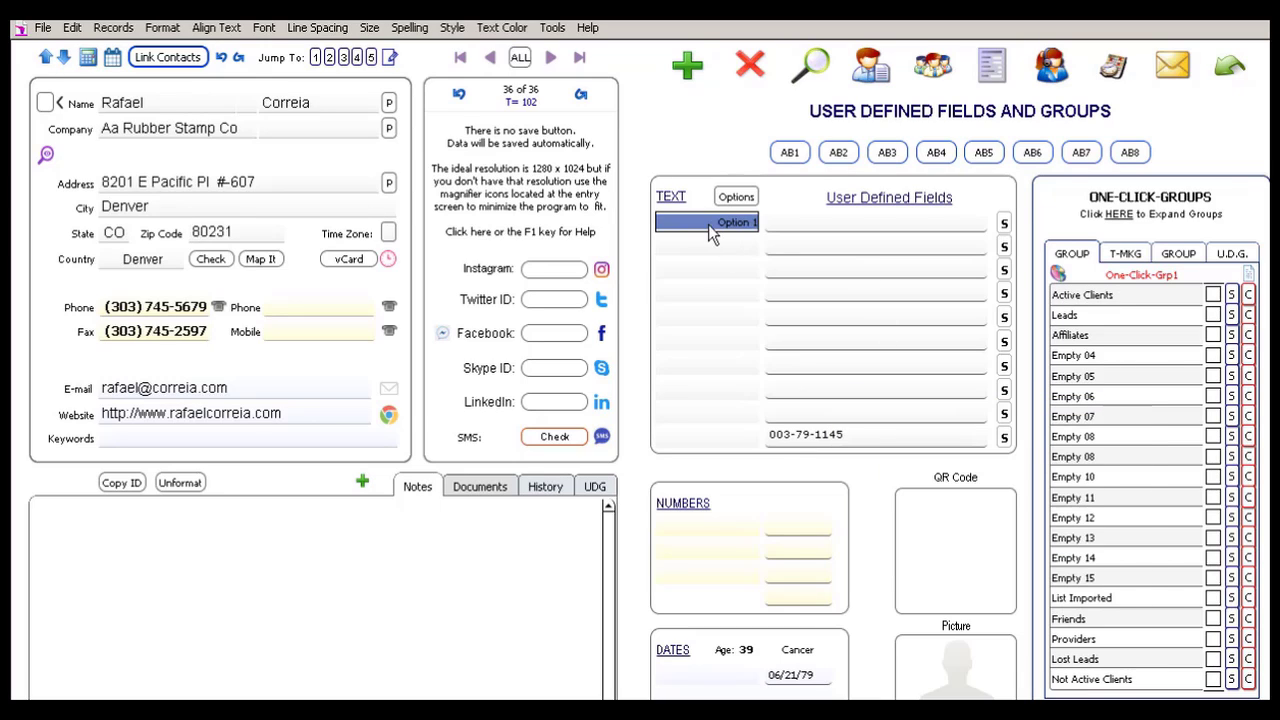
pyautogui.click(630, 182)
# Go back through the found contacts and check the label of the first text field on each
pyautogui.moveTo(698, 225)
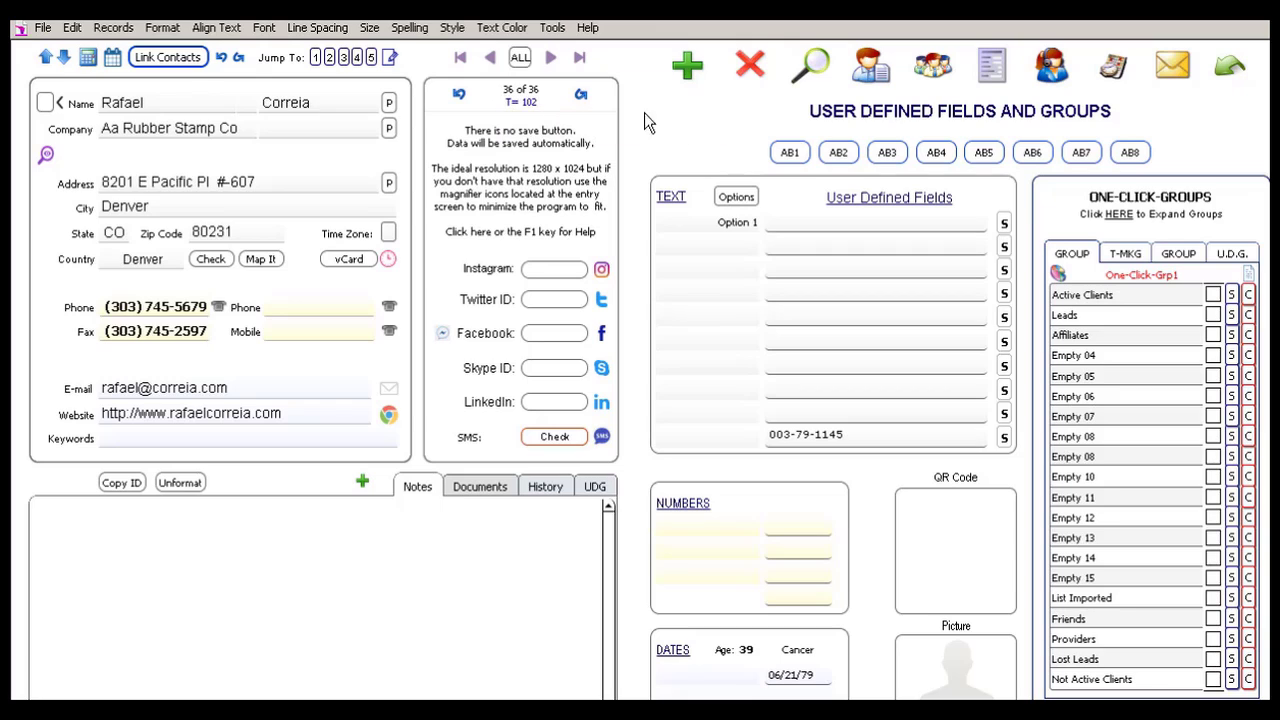
pyautogui.click(490, 58)
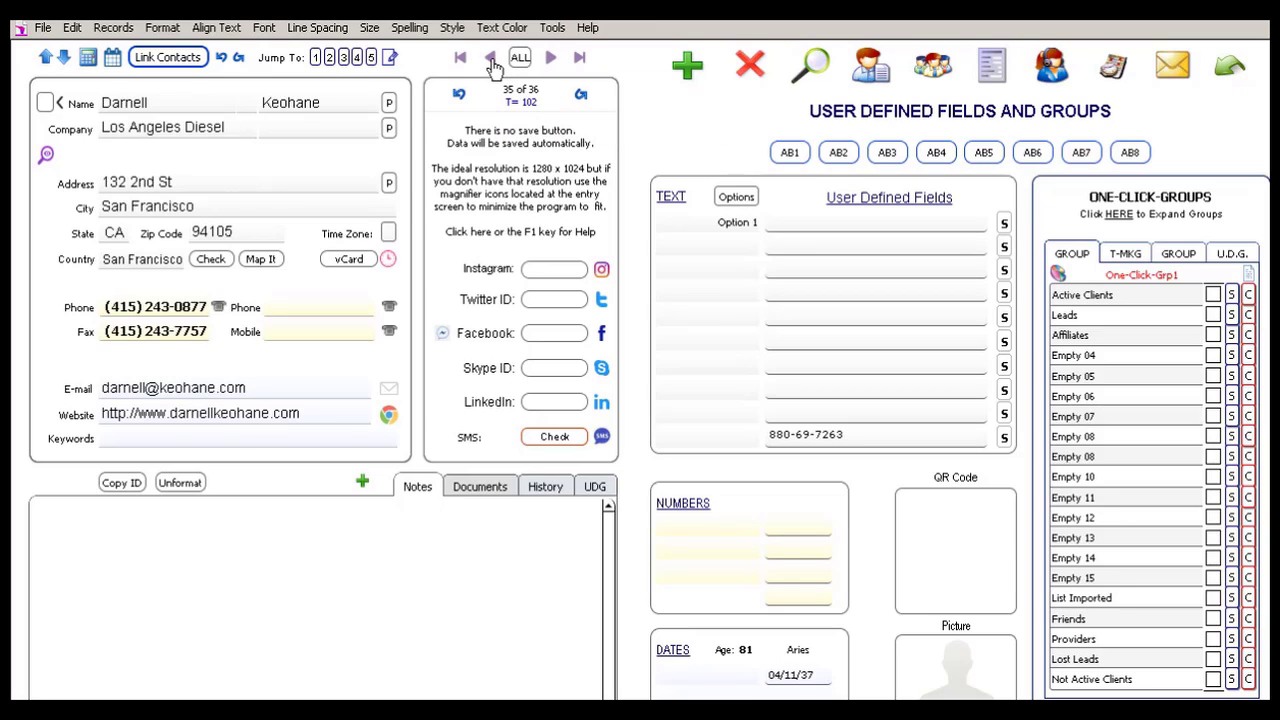
pyautogui.click(490, 58)
pyautogui.click(490, 58)
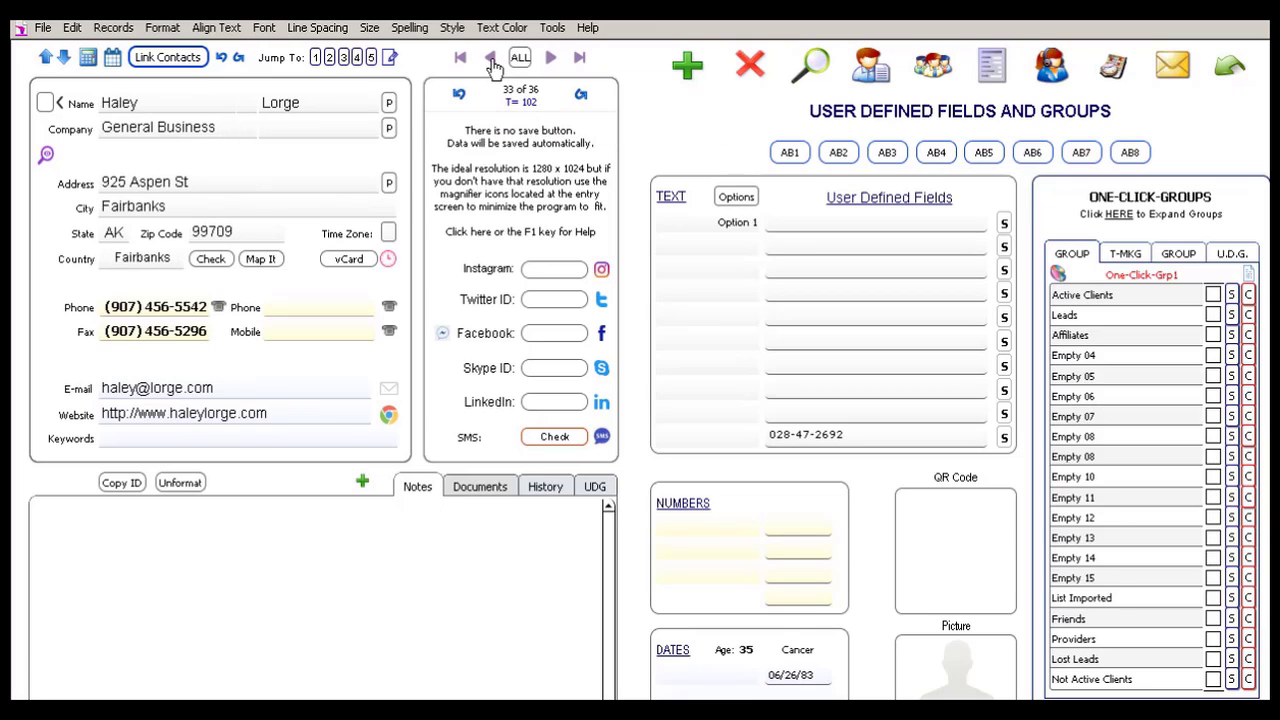
pyautogui.click(490, 58)
pyautogui.click(490, 58)
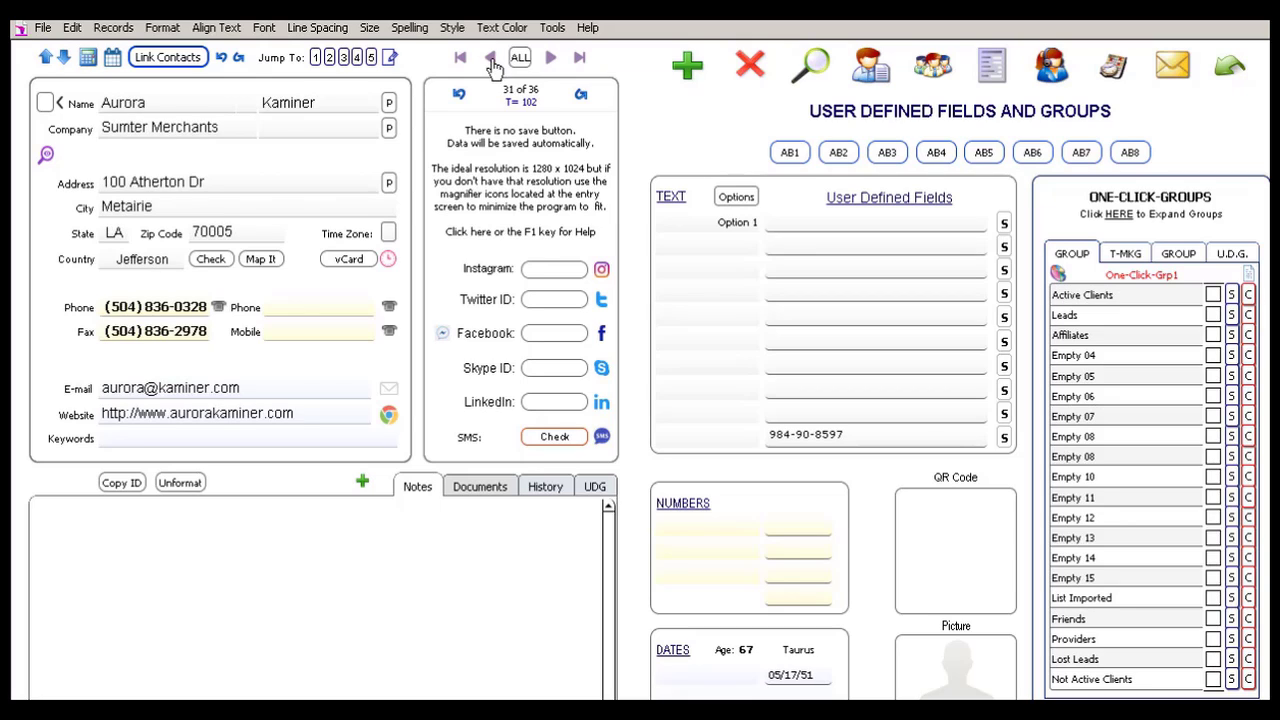
pyautogui.click(490, 60)
pyautogui.click(490, 60)
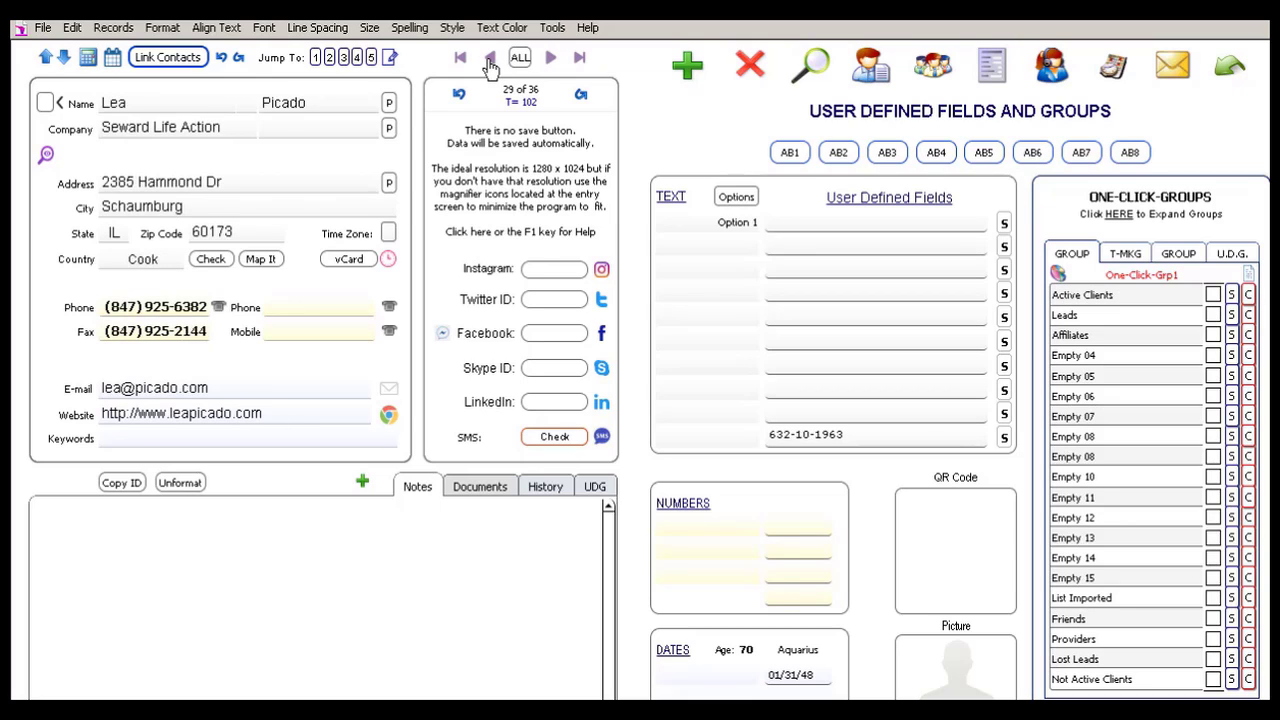
pyautogui.click(490, 60)
pyautogui.click(490, 60)
pyautogui.click(490, 60)
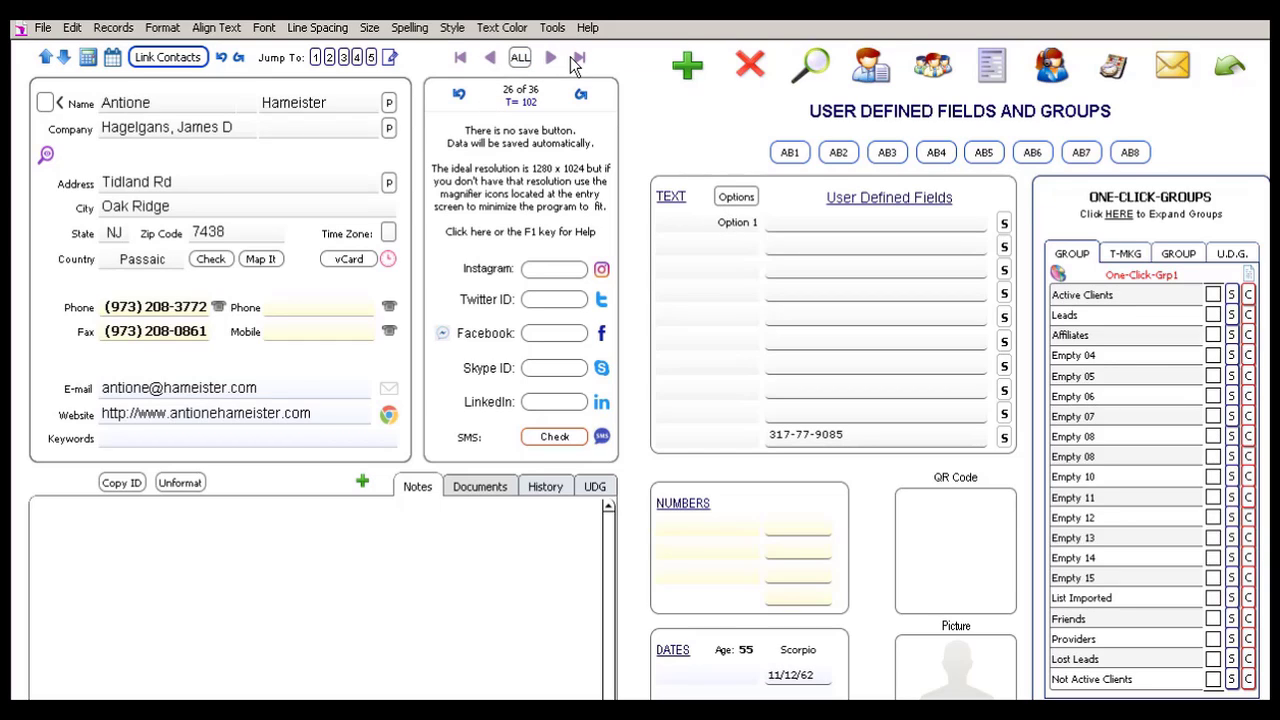
# Show all contacts and go back from the last record to examine the first text label outside the found set
pyautogui.click(578, 58)
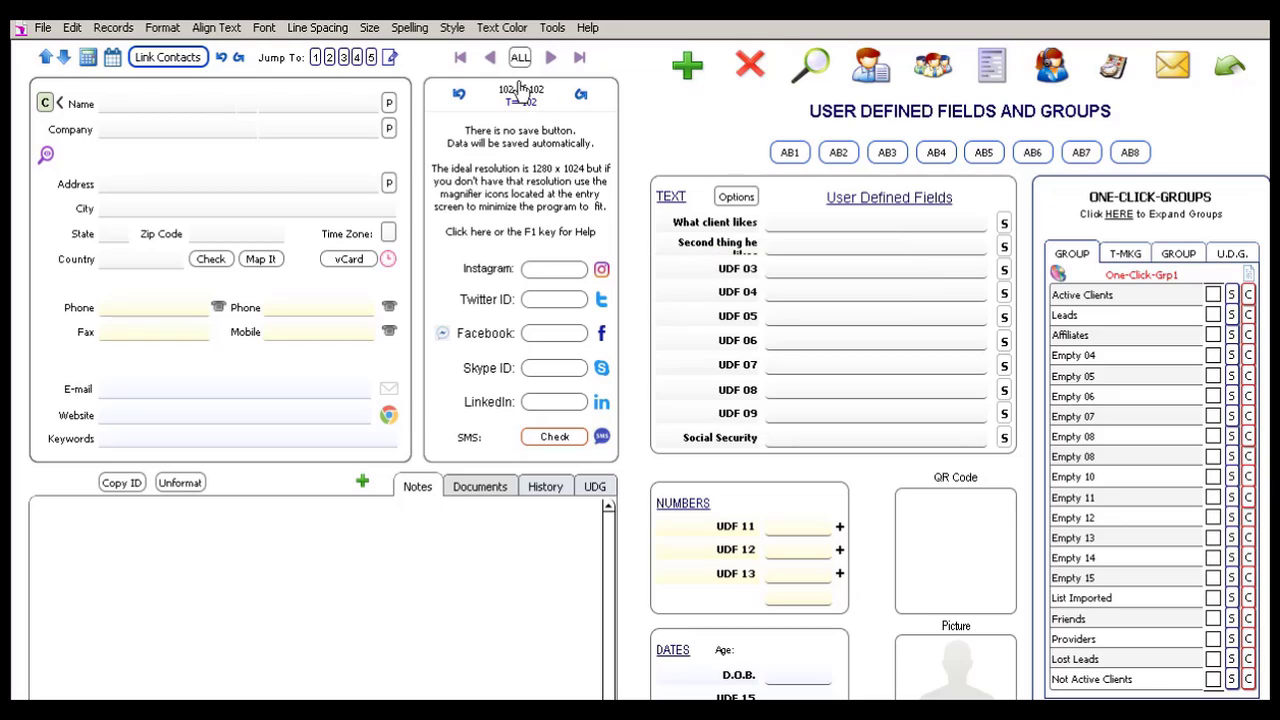
pyautogui.click(491, 58)
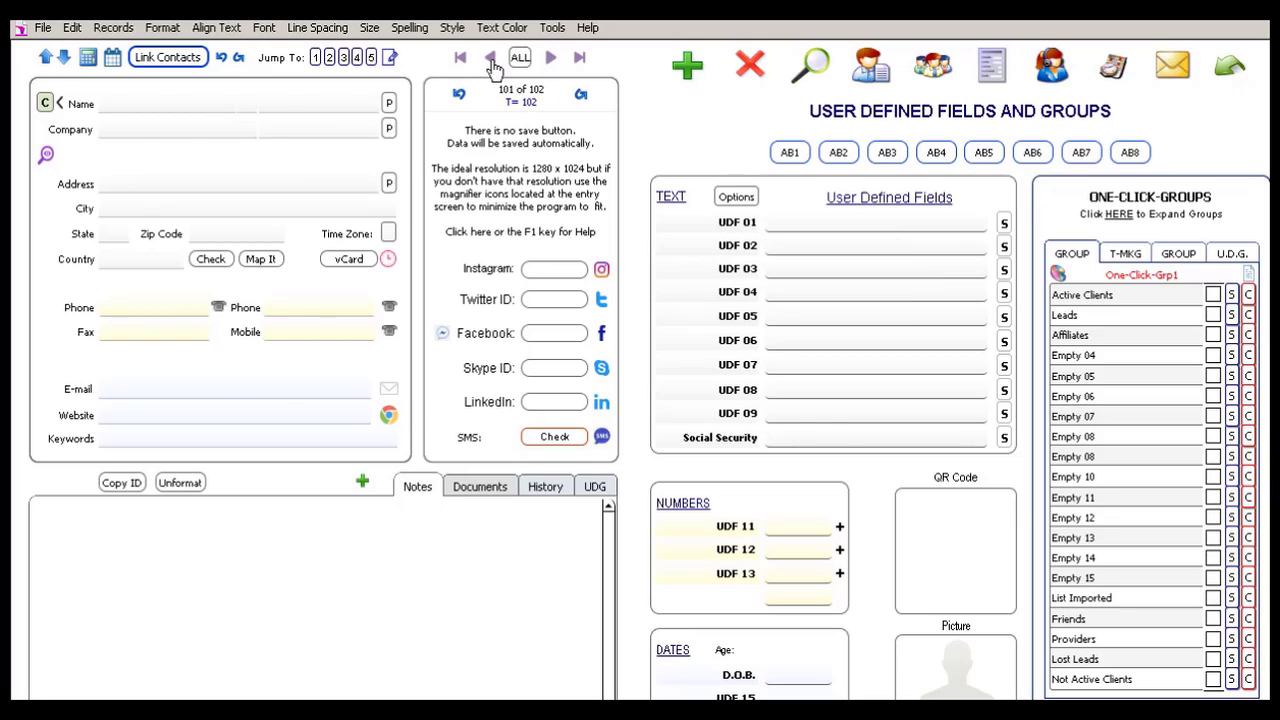
pyautogui.click(491, 58)
pyautogui.click(491, 58)
pyautogui.click(491, 58)
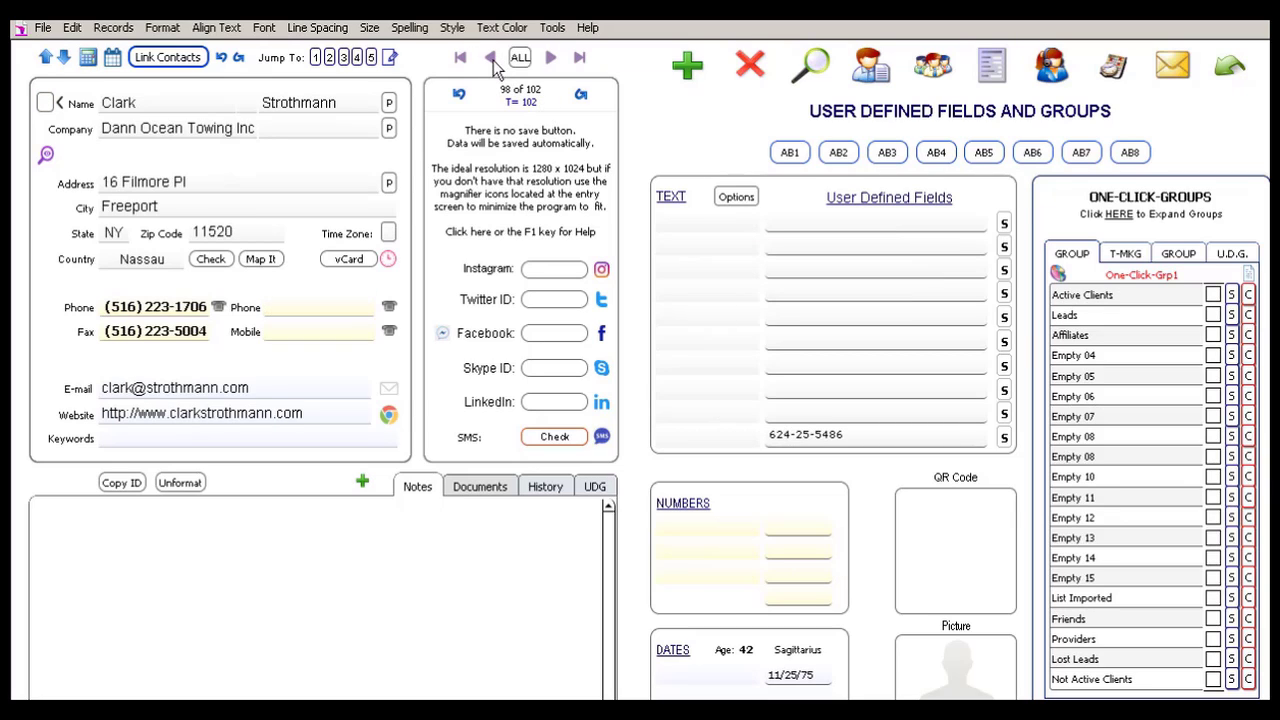
# Go back through the contacts comparing the first text field's label, and return to the Aa Rubber Stamp Co contact
pyautogui.click(491, 58)
pyautogui.click(491, 58)
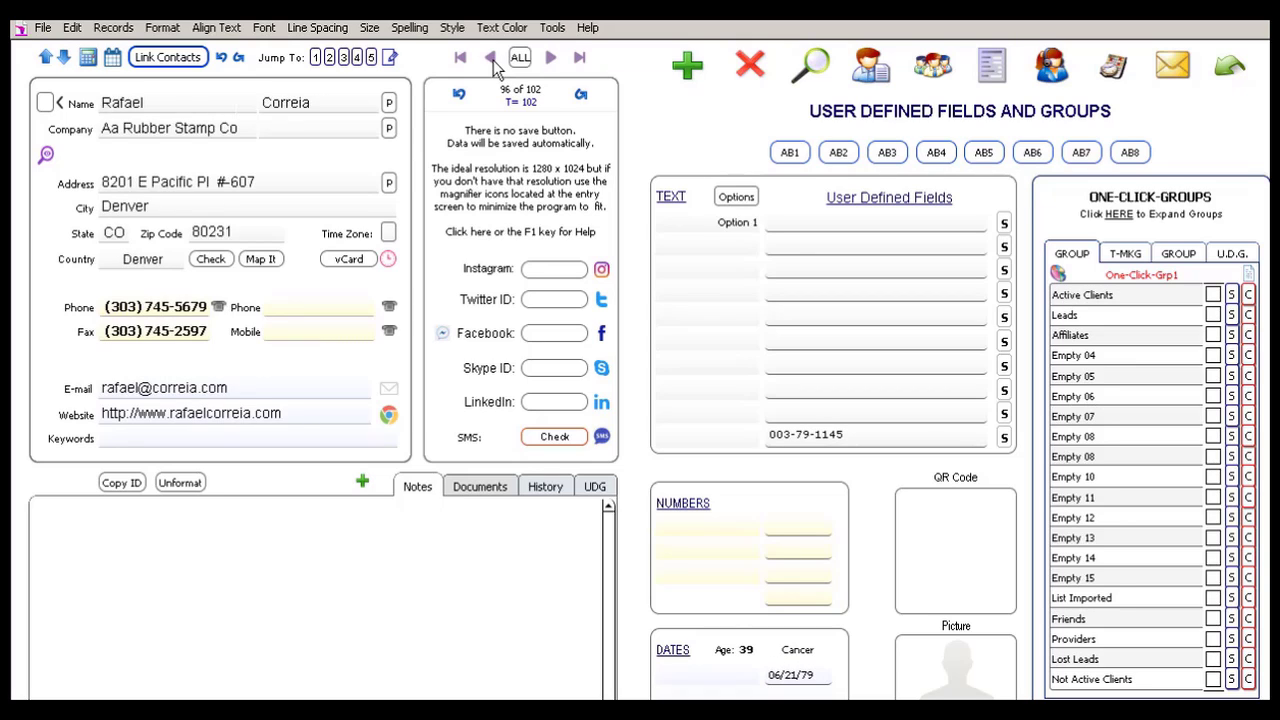
pyautogui.click(493, 60)
pyautogui.click(493, 60)
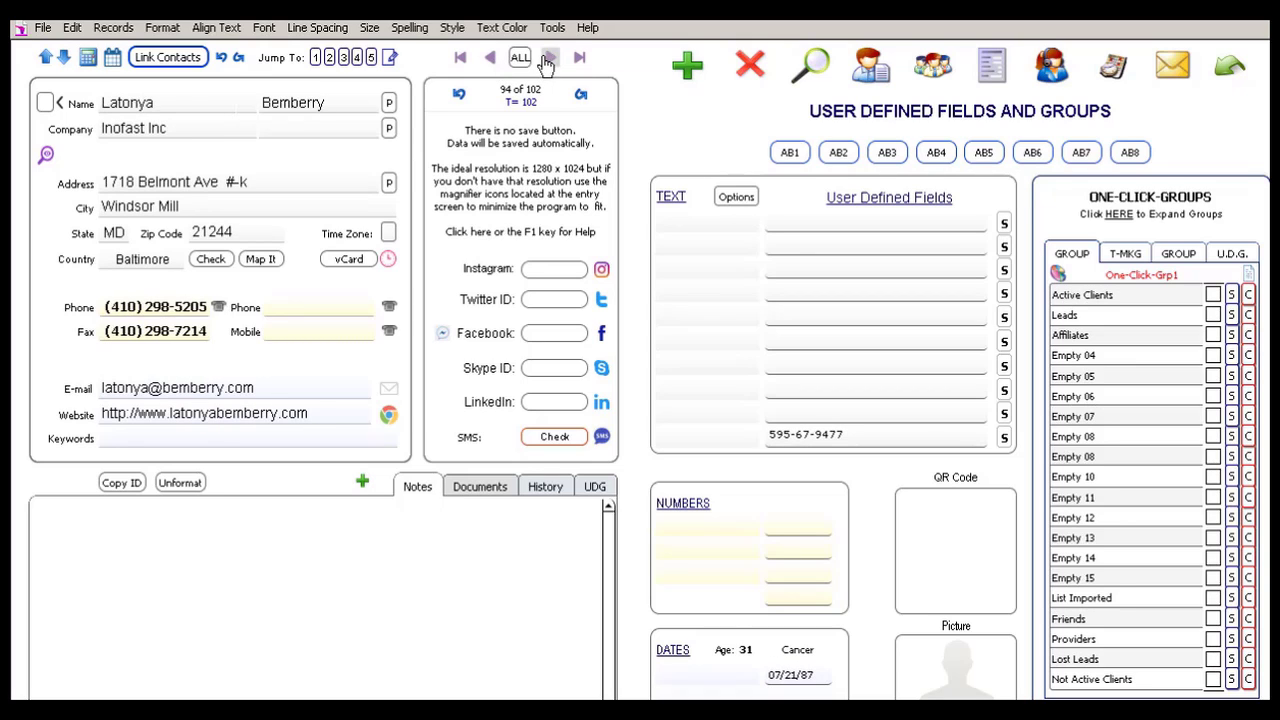
pyautogui.click(549, 58)
pyautogui.click(549, 58)
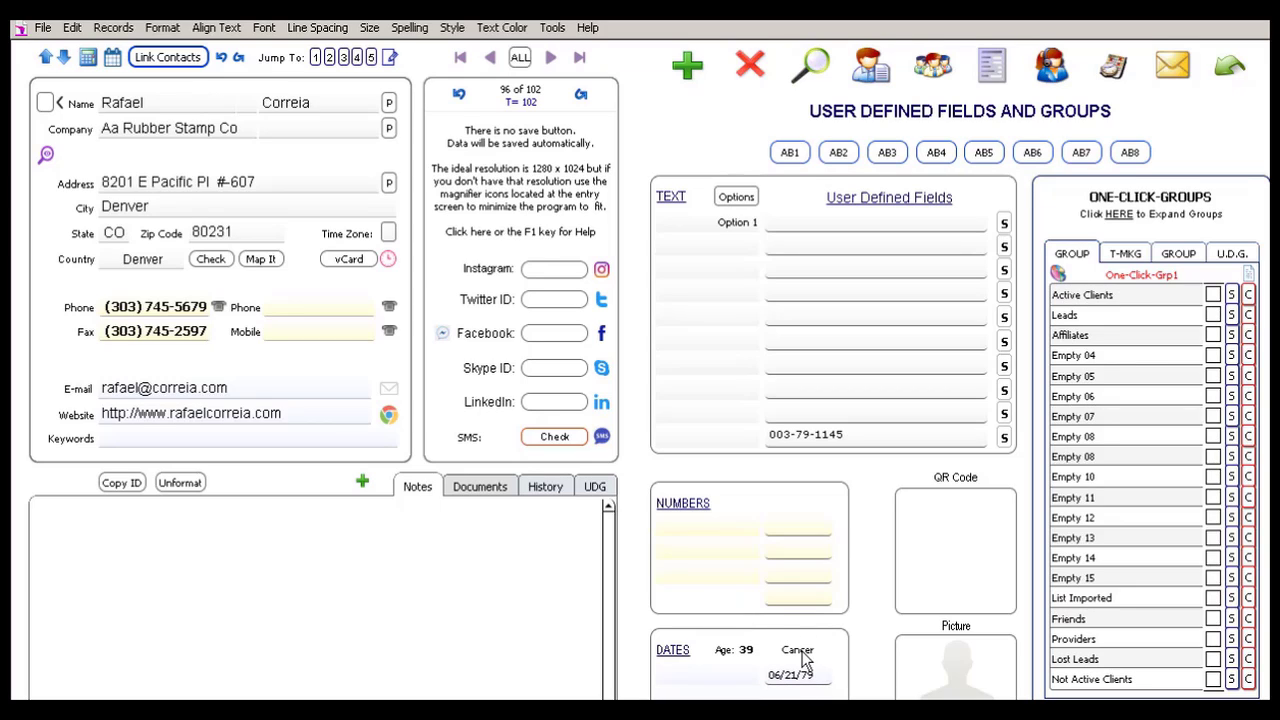
pyautogui.click(682, 672)
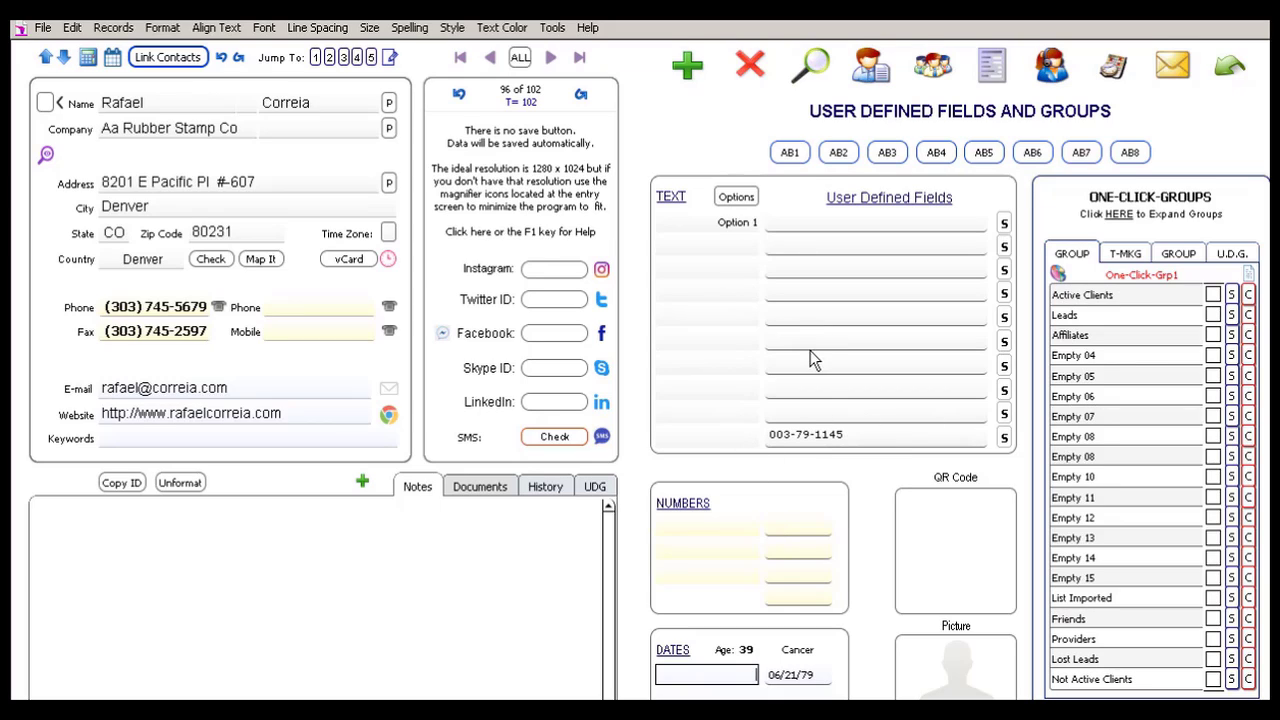
# Add the snippets "One" and "Two" to the snippet list of the first text user defined field
pyautogui.click(1003, 226)
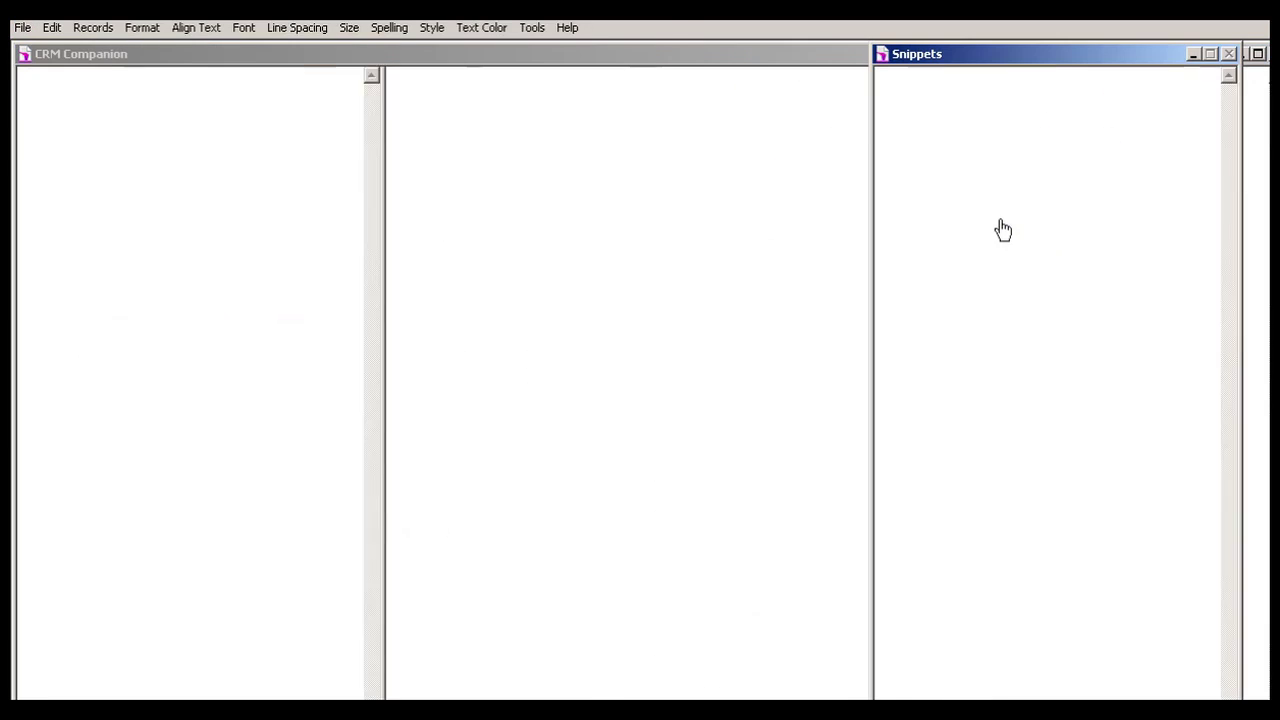
pyautogui.click(1043, 128)
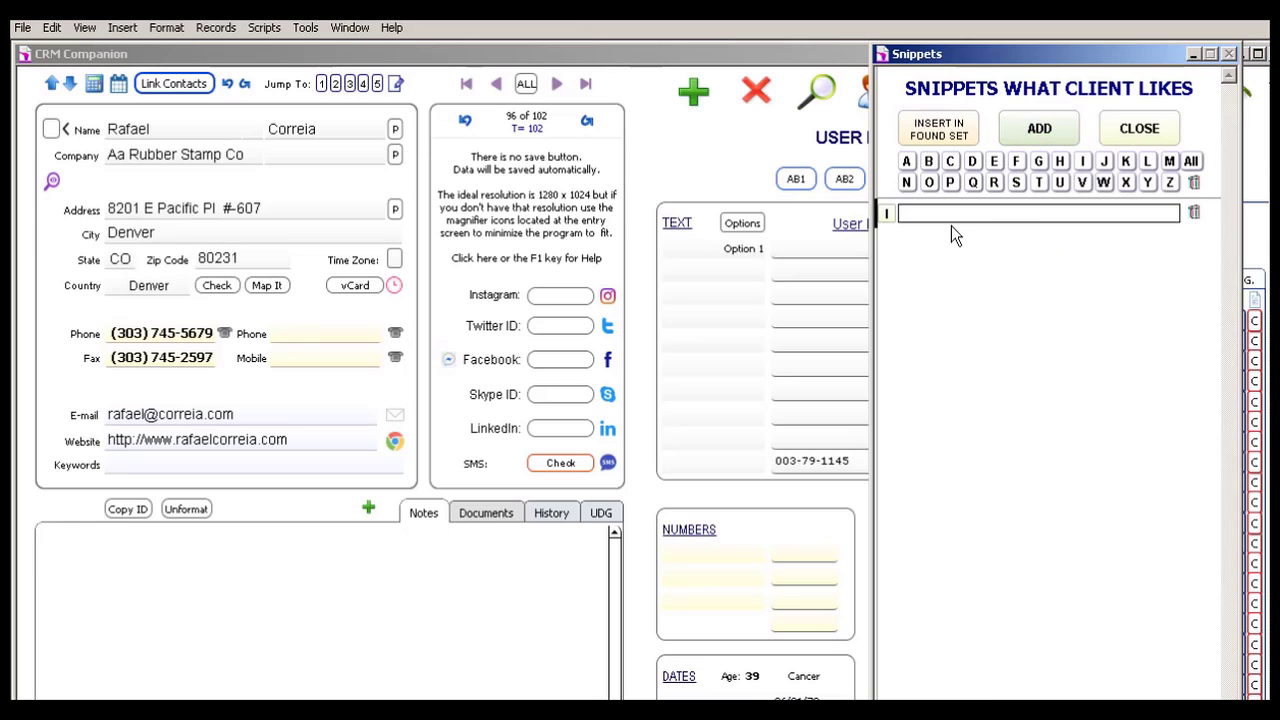
pyautogui.write('One')
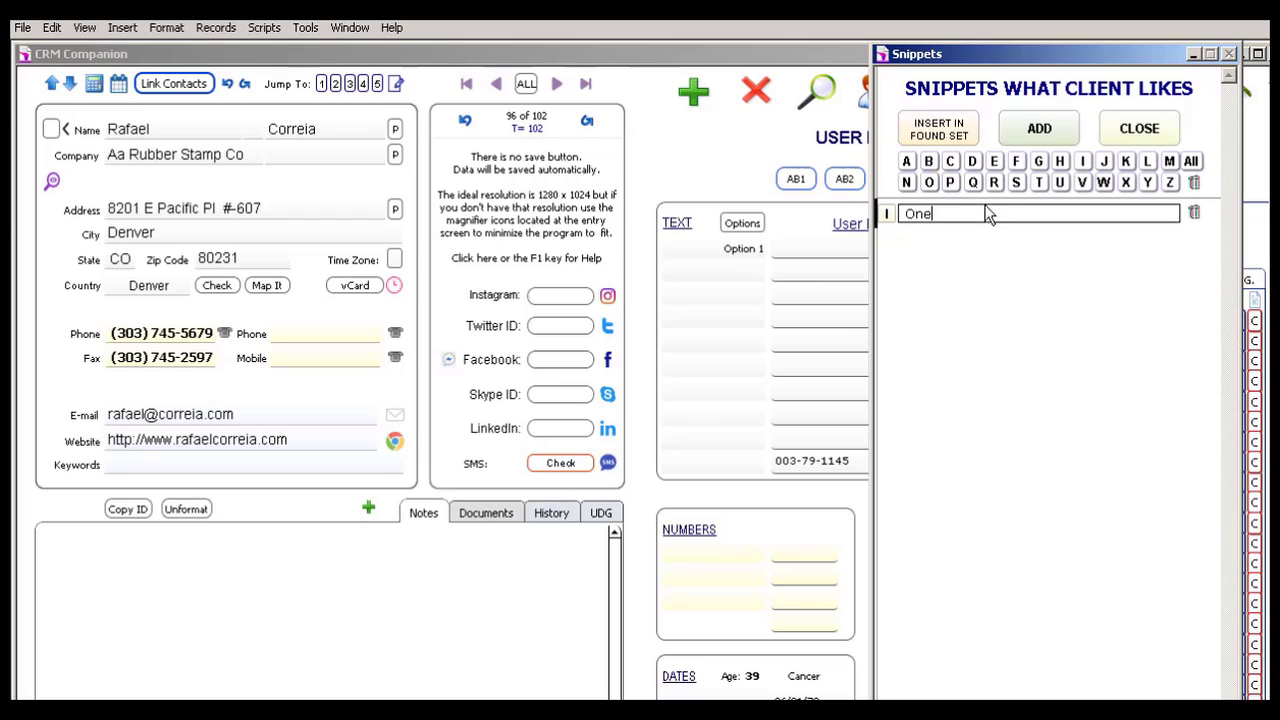
pyautogui.click(1037, 135)
pyautogui.write('Two')
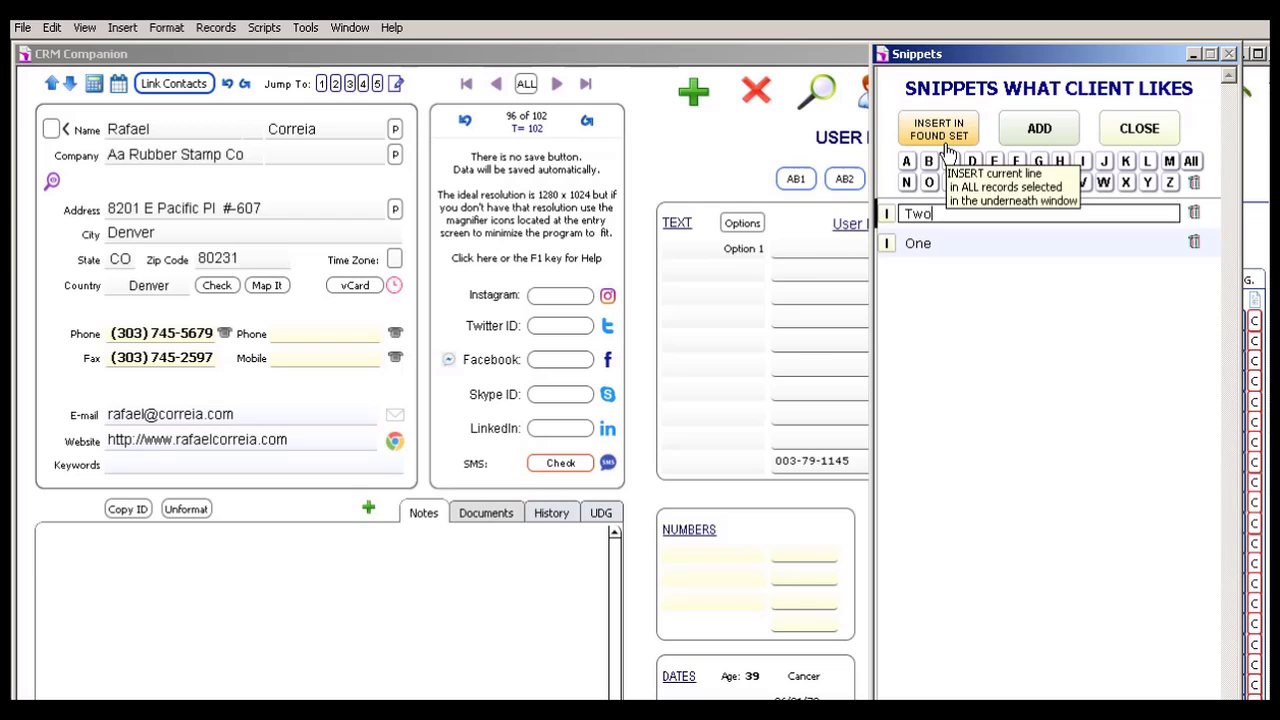
# Insert the snippet "Two" in the current contact's first text field and compare that field on the following contact
pyautogui.click(887, 216)
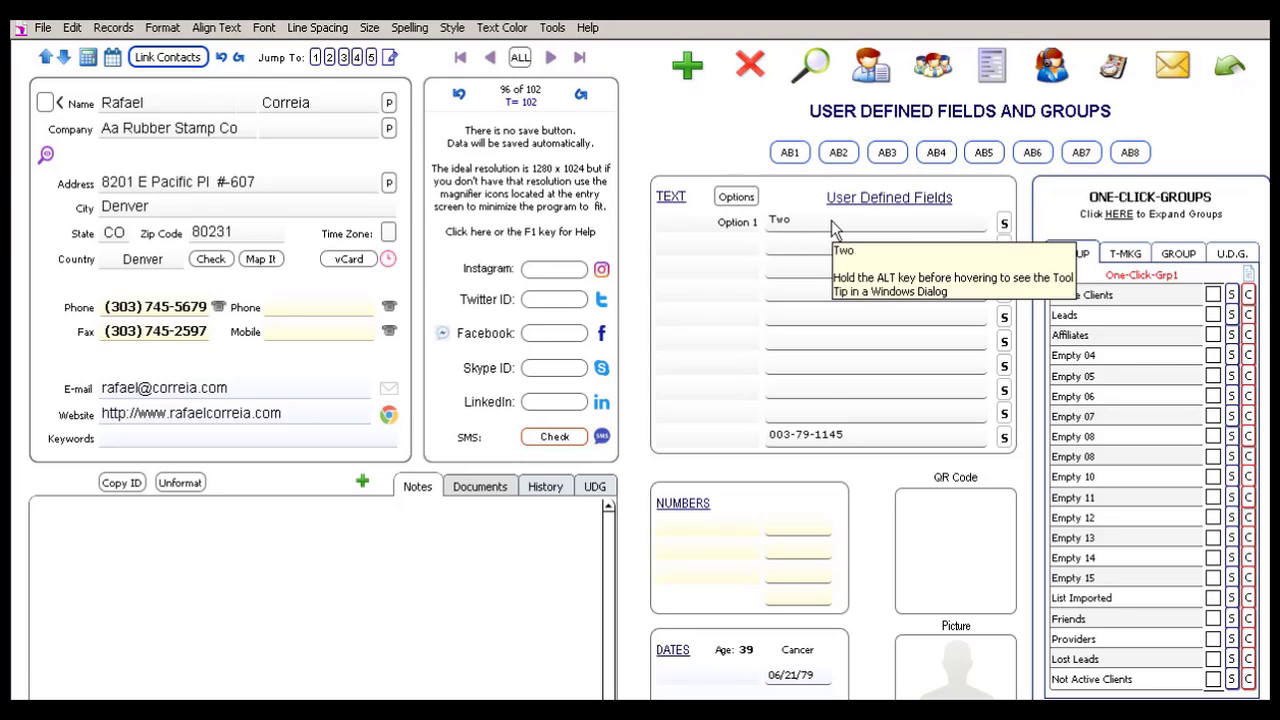
pyautogui.click(550, 57)
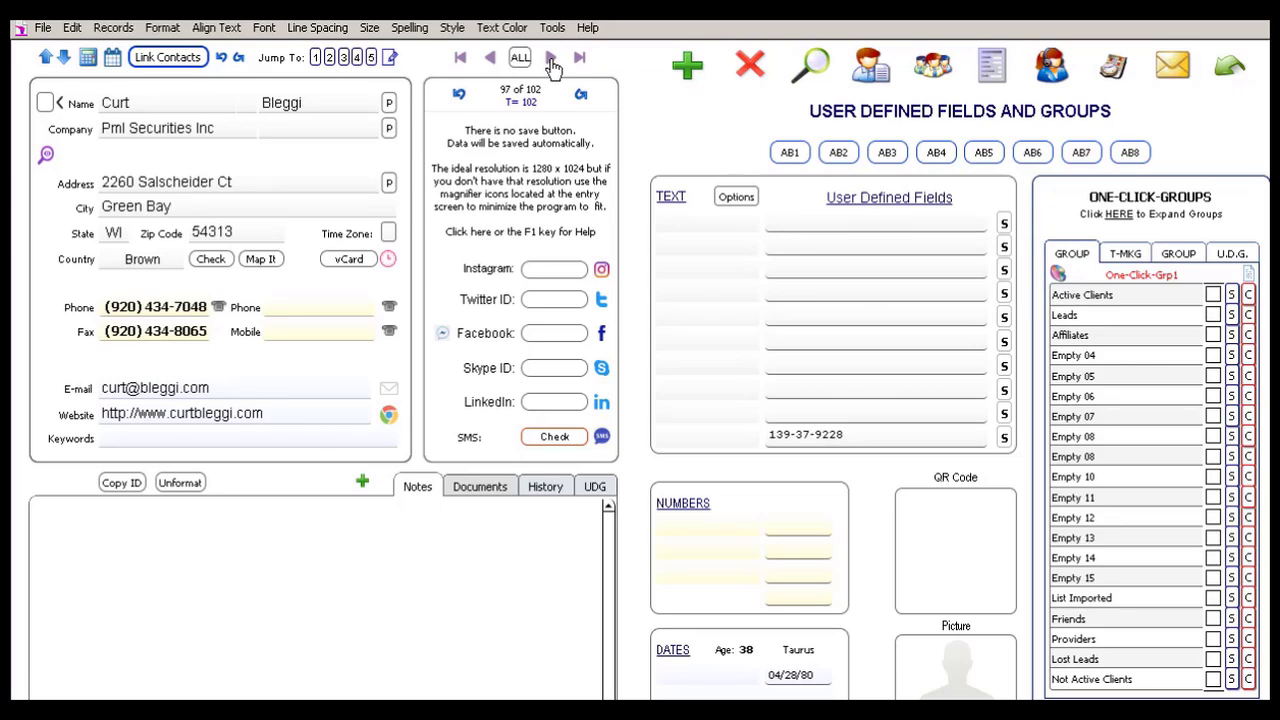
pyautogui.click(489, 57)
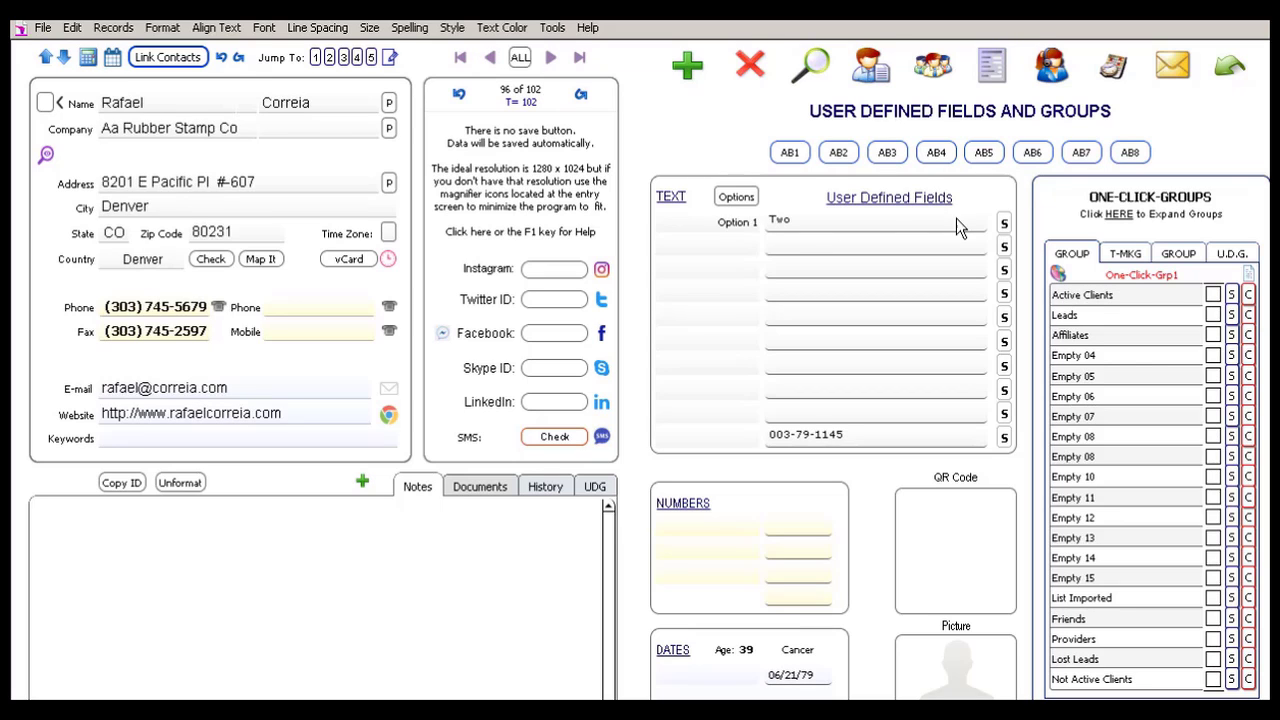
# Insert the snippet "One" in the first text field of all records in the found set
pyautogui.click(1004, 222)
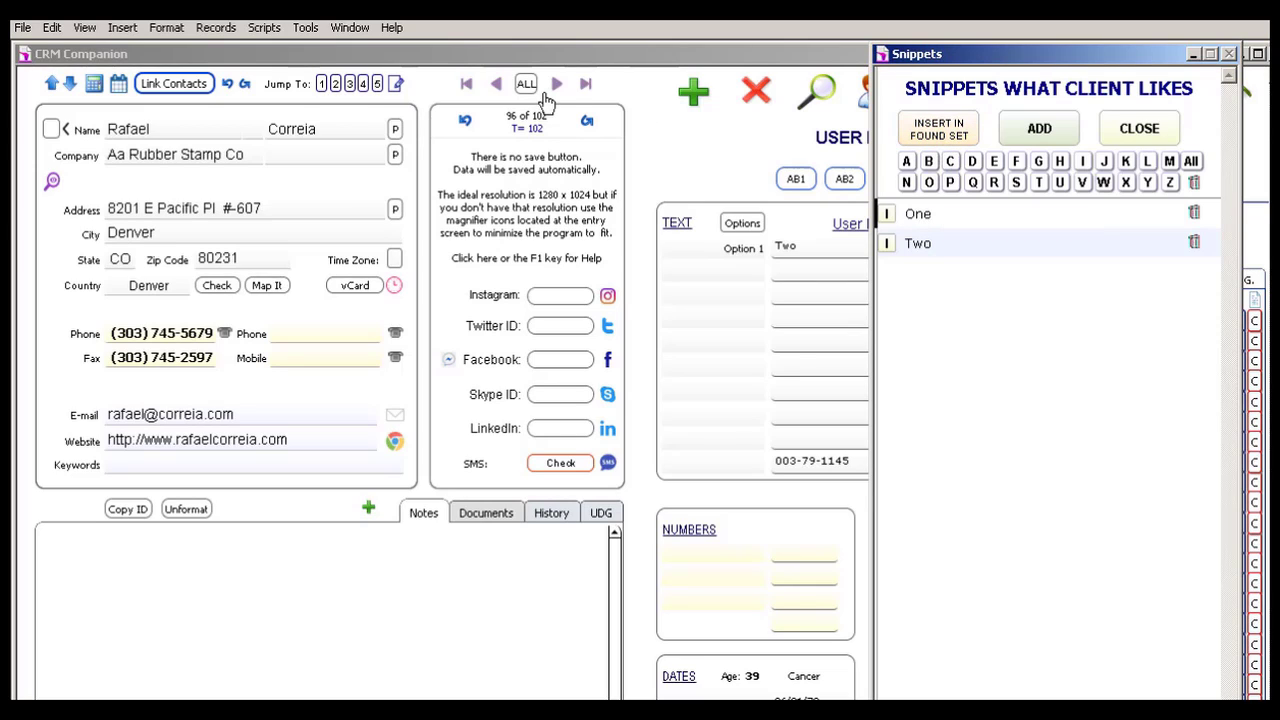
pyautogui.click(945, 130)
pyautogui.click(1131, 590)
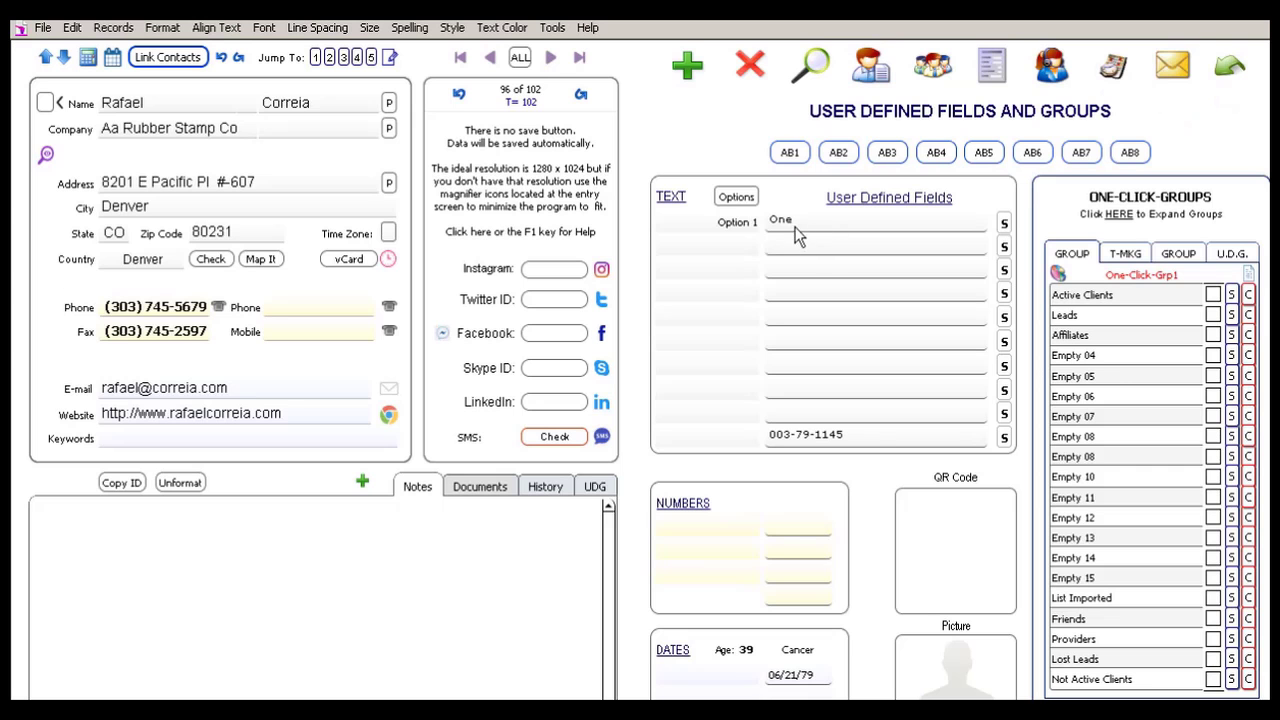
# Browse forward and back through the neighbouring contacts to check the value of the first text field on each
pyautogui.click(549, 60)
pyautogui.click(549, 60)
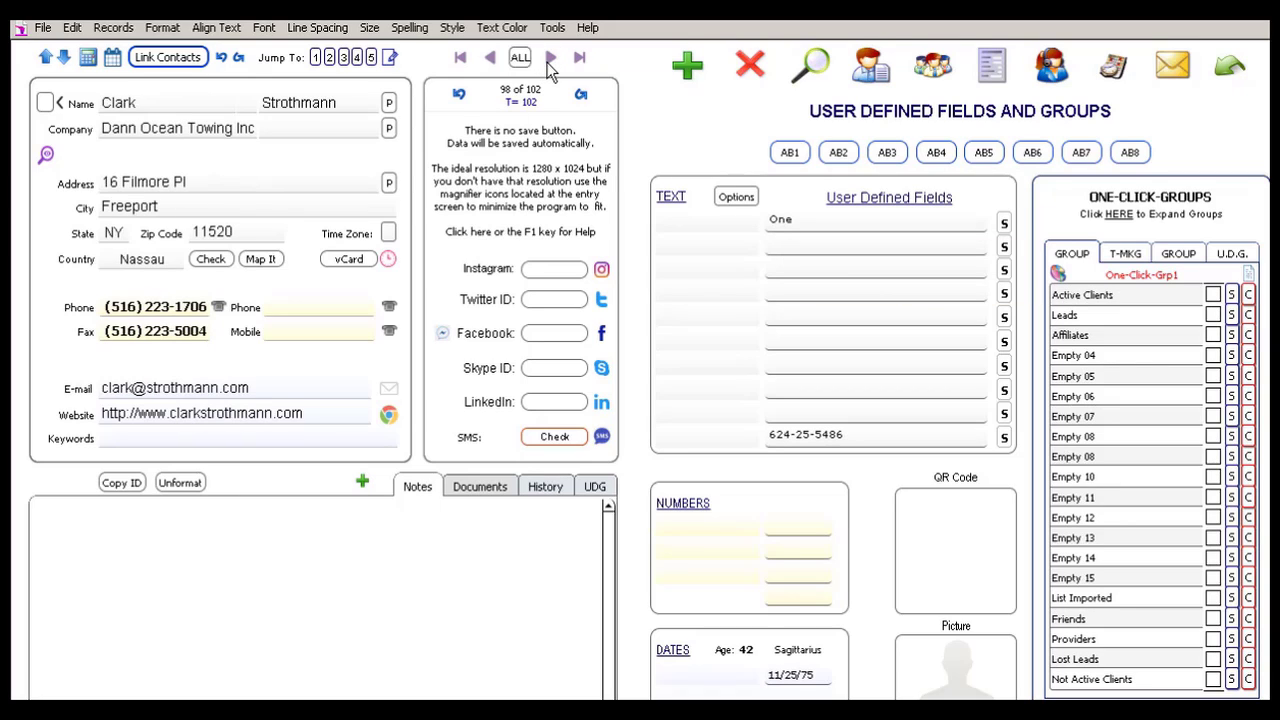
pyautogui.click(490, 60)
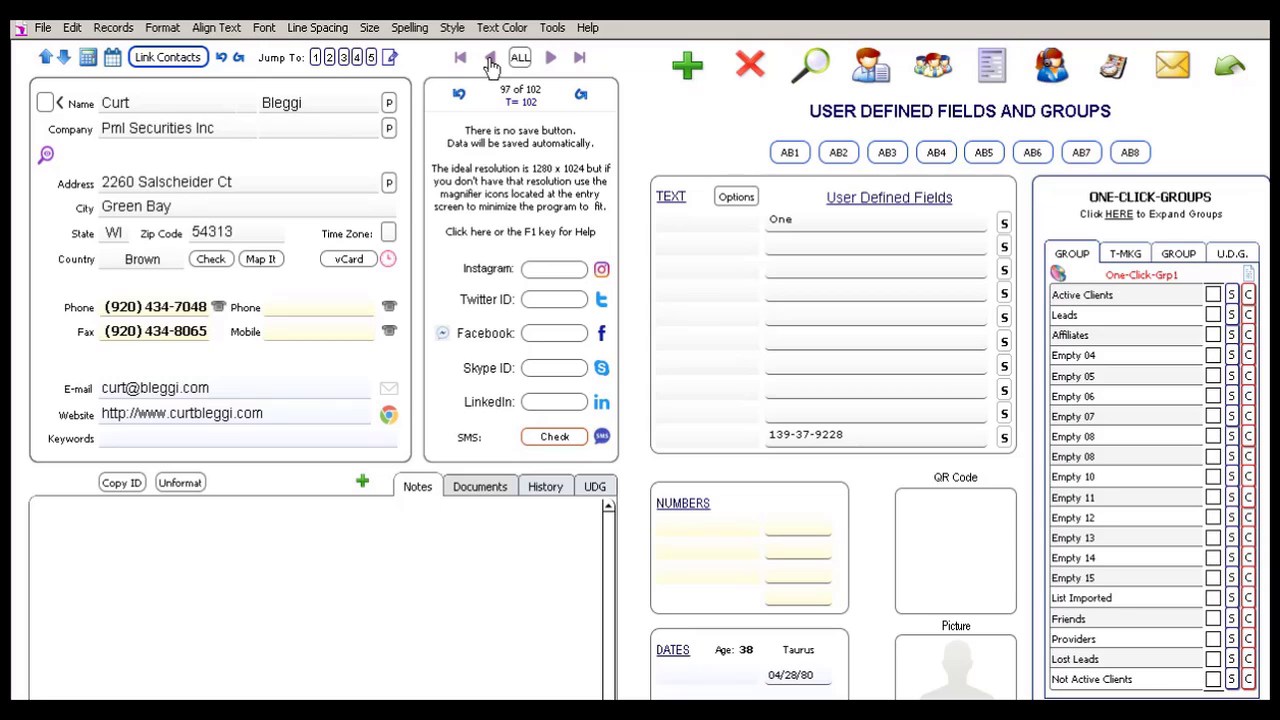
pyautogui.click(490, 60)
pyautogui.click(490, 60)
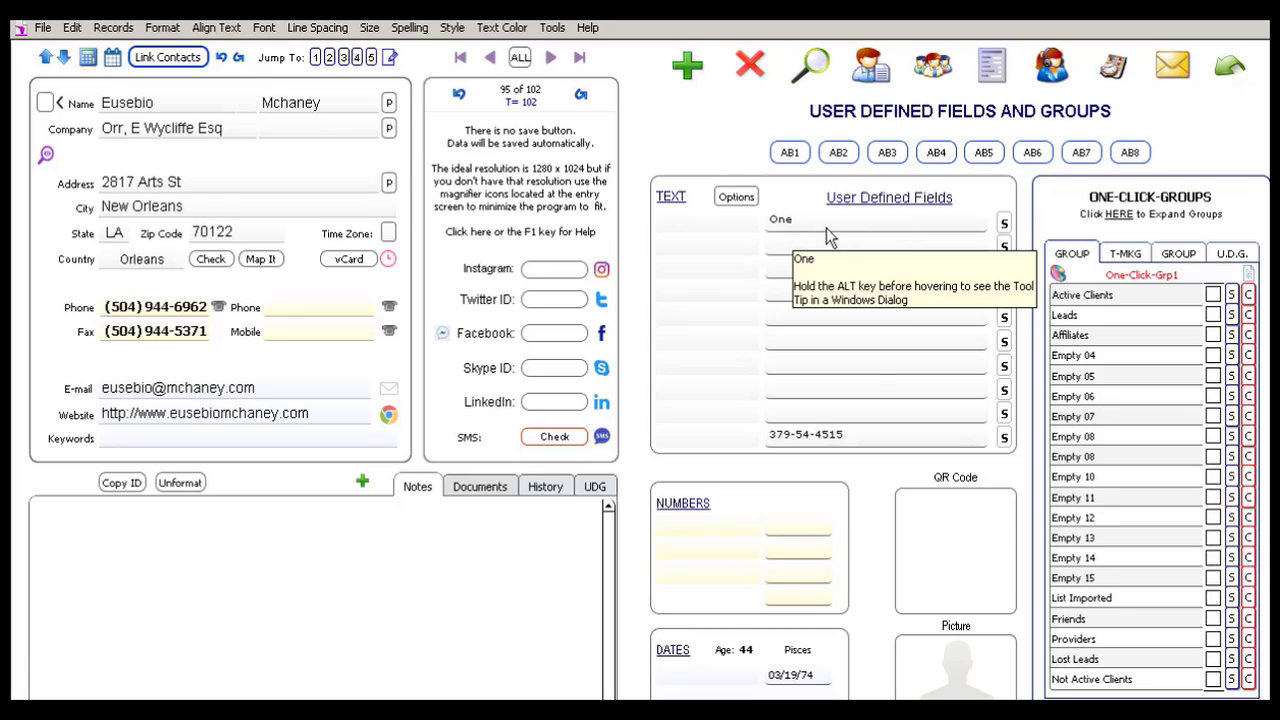